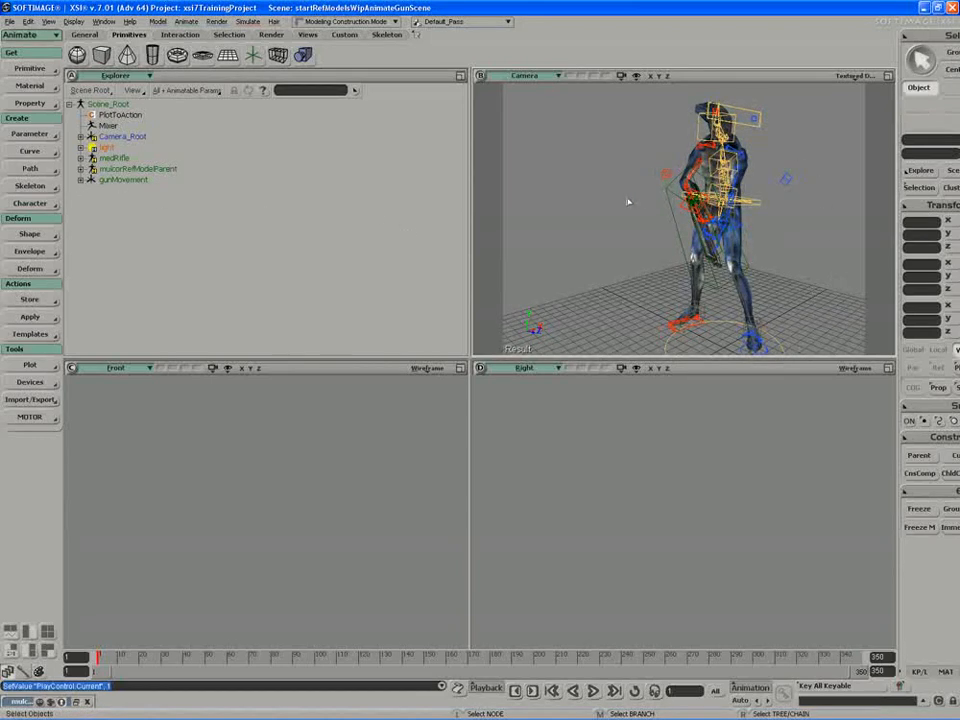
# Activate the low_res_cloth resolution of mulcorRefModel under mulcorRefModelParent, with its properties widened to show the full resolution file paths.
pyautogui.click(80, 169)
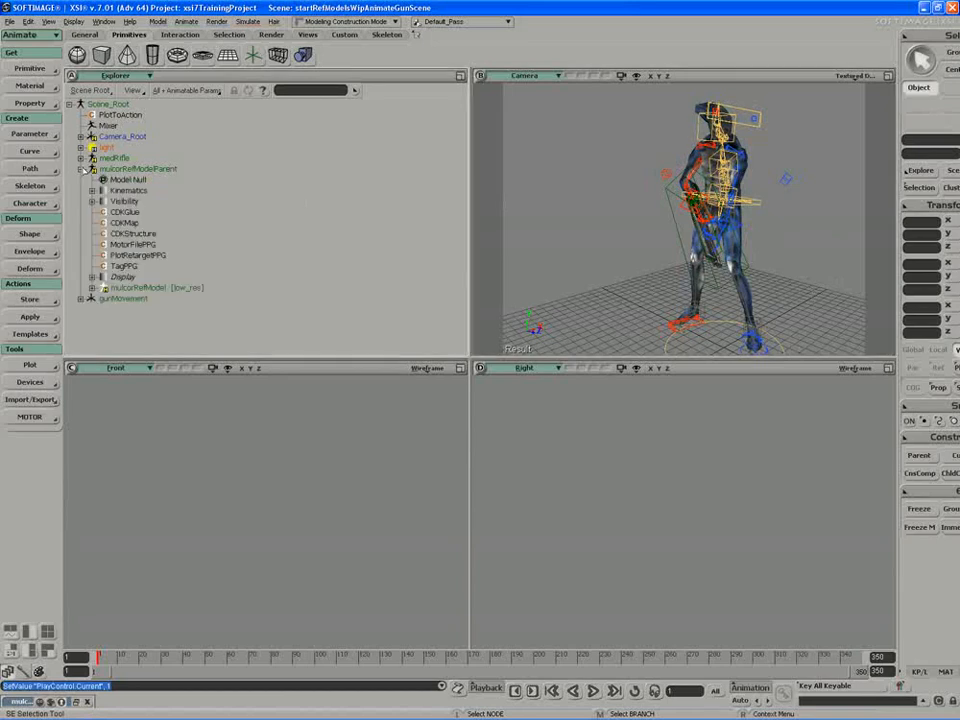
pyautogui.click(91, 287)
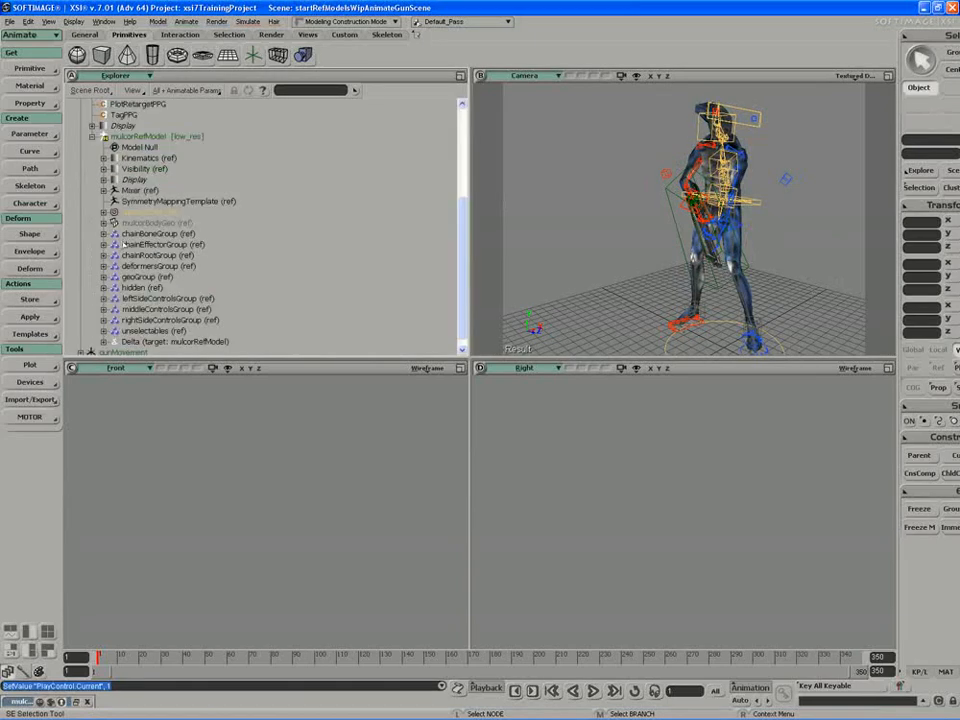
pyautogui.click(105, 136)
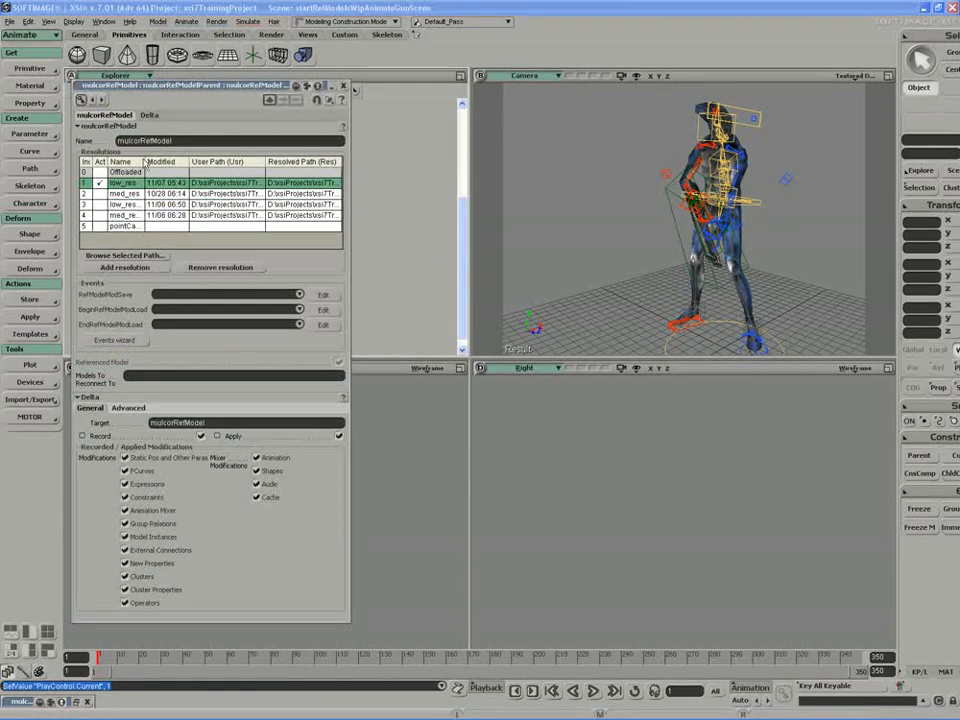
pyautogui.doubleClick(145, 161)
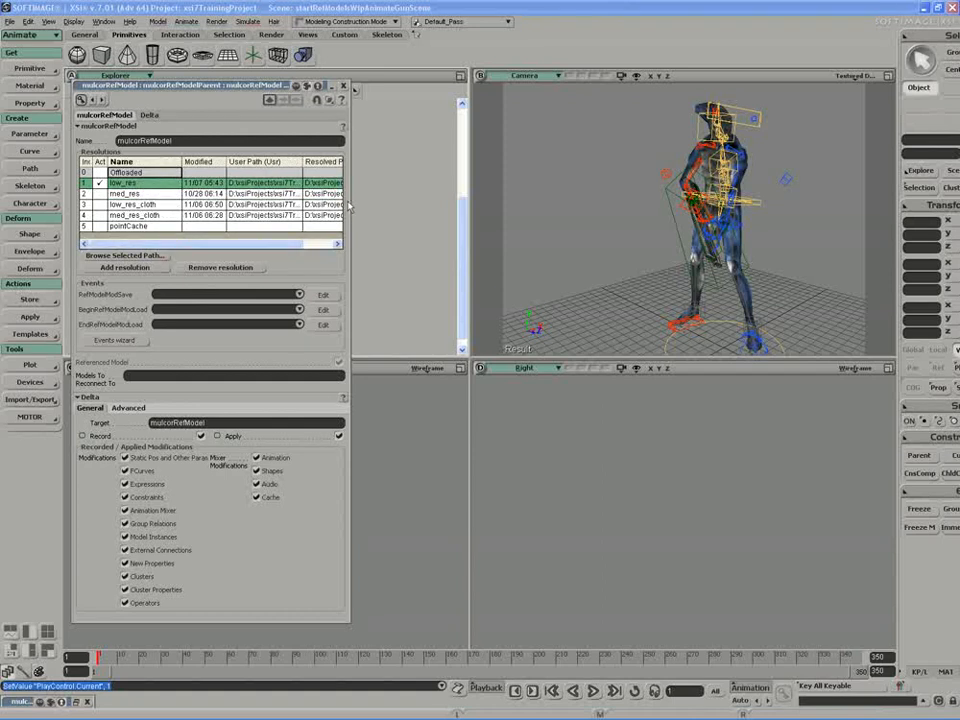
pyautogui.moveTo(351, 203); pyautogui.dragTo(752, 203)
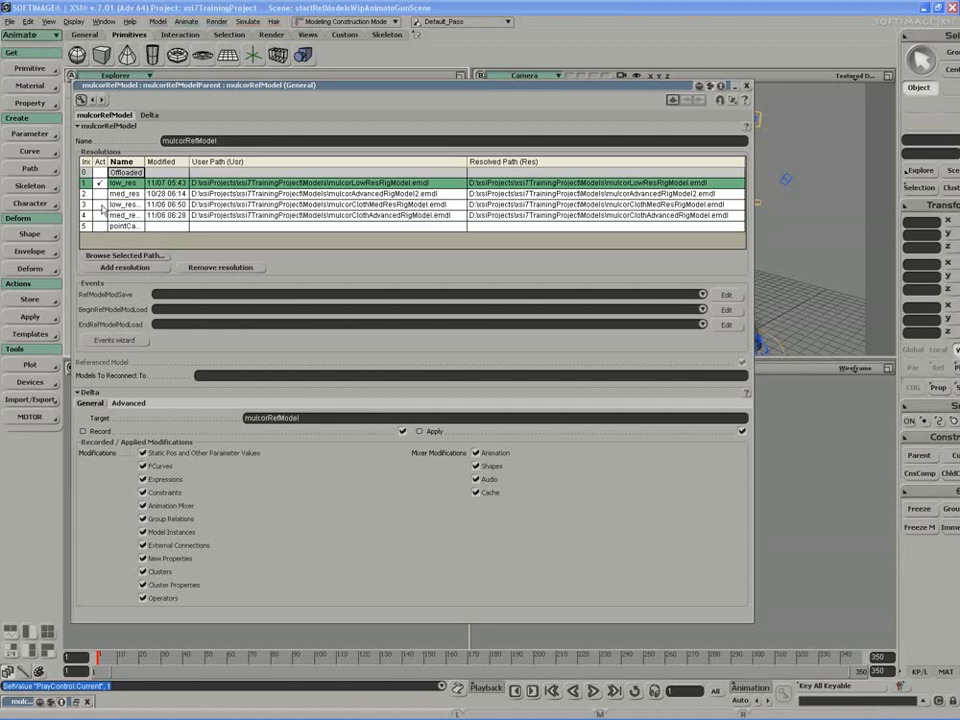
pyautogui.click(100, 205)
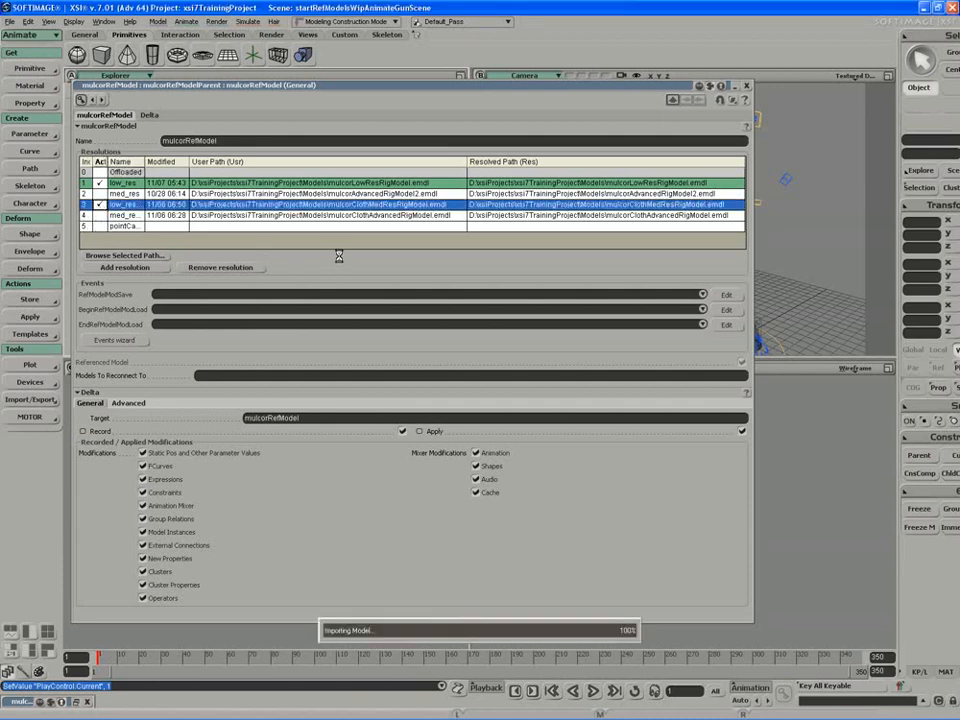
pyautogui.click(745, 87)
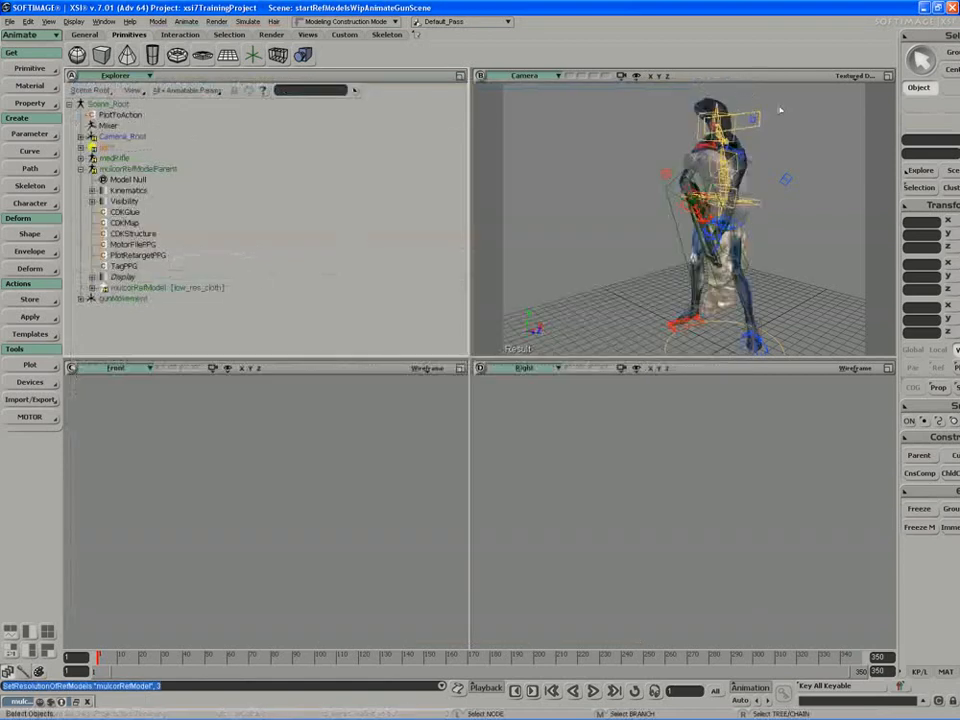
# Examine the character's cloth geometry and pose closely in an enlarged Camera view.
pyautogui.click(886, 76)
pyautogui.moveTo(120, 657); pyautogui.dragTo(41, 604)
pyautogui.press('s')
pyautogui.moveTo(161, 583); pyautogui.dragTo(231, 561, button='right')
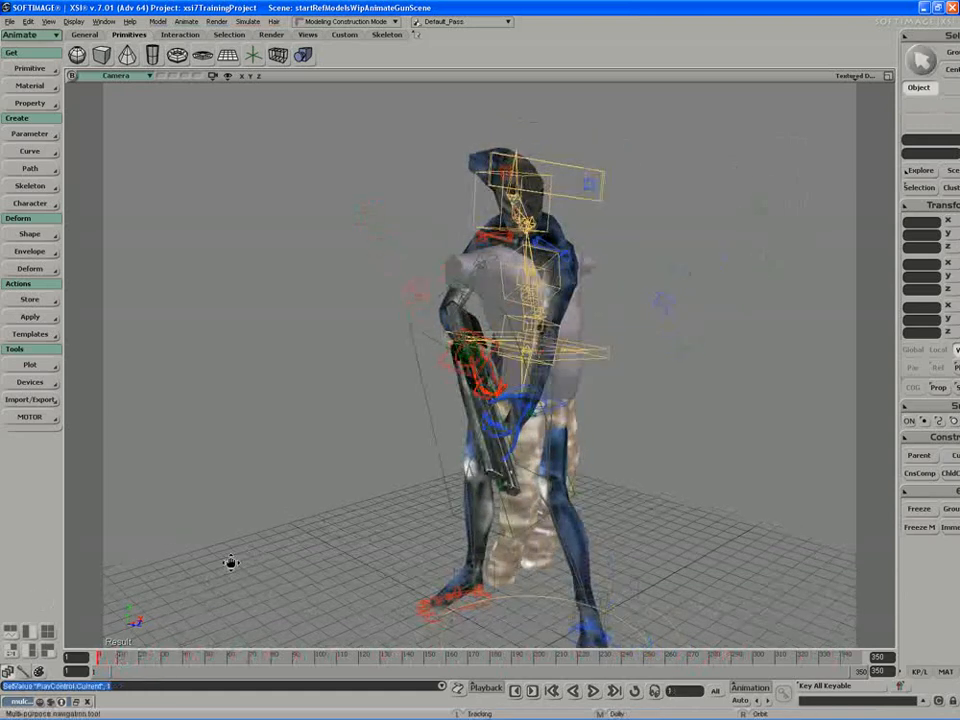
pyautogui.press('s')
pyautogui.moveTo(446, 469); pyautogui.dragTo(420, 424, button='right')
pyautogui.press('s')
pyautogui.moveTo(433, 369); pyautogui.dragTo(413, 363, button='right')
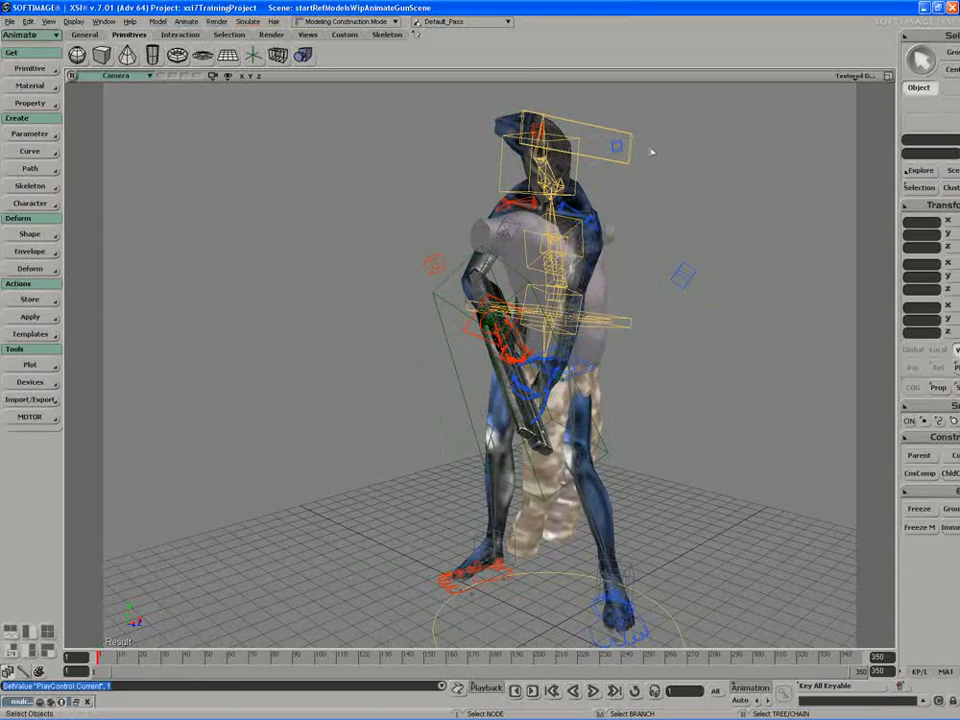
pyautogui.click(887, 77)
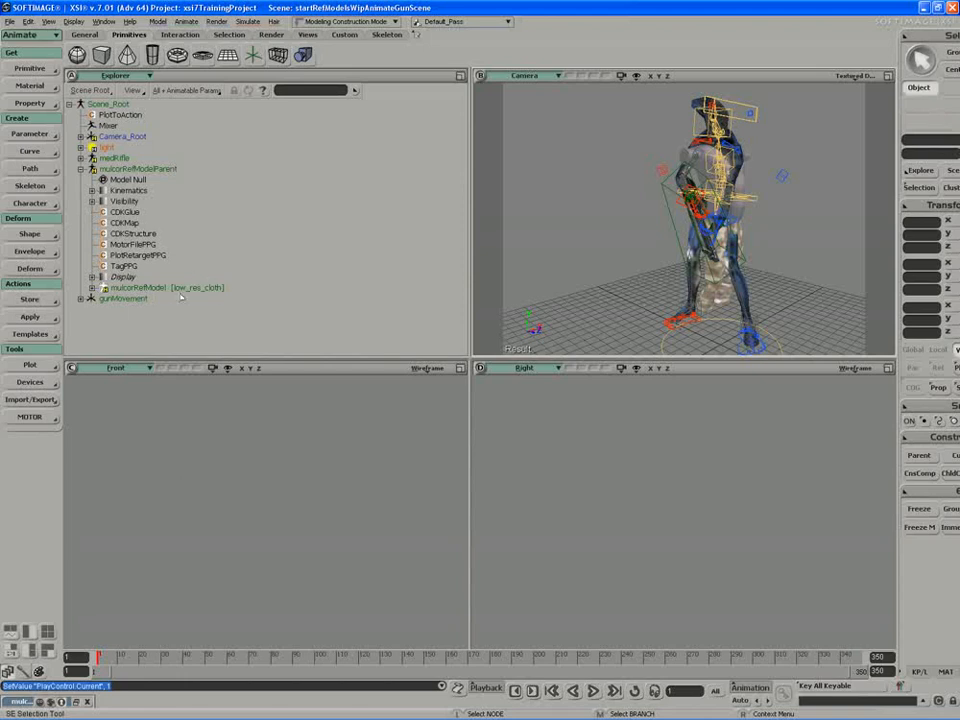
# Check which model file mulcorRefModel's low_res_cloth resolution references, and save the scene.
pyautogui.click(104, 289)
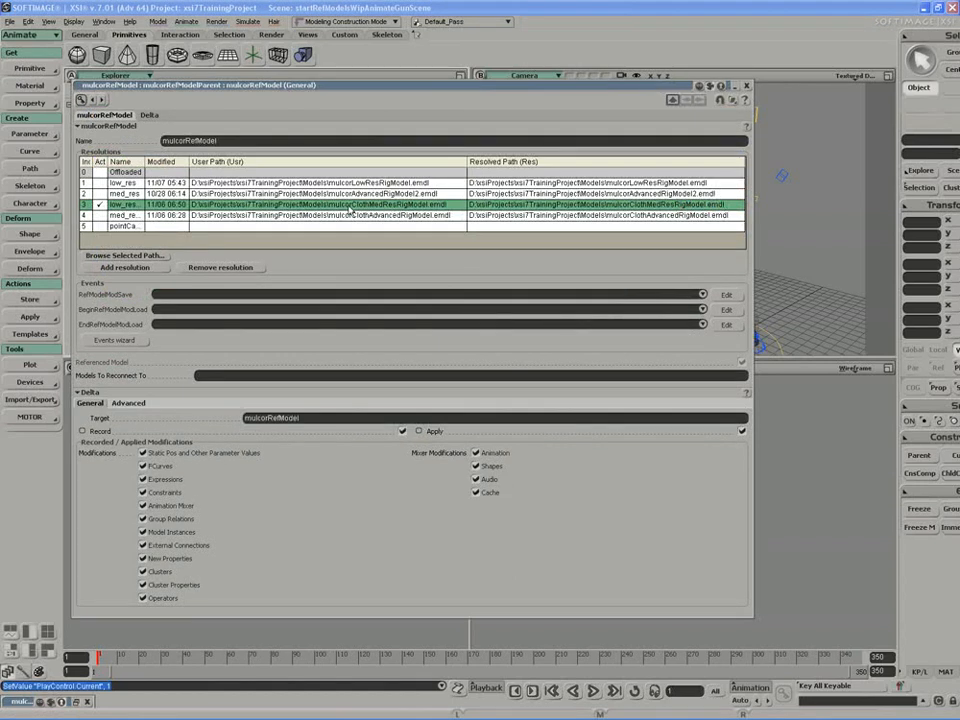
pyautogui.click(746, 86)
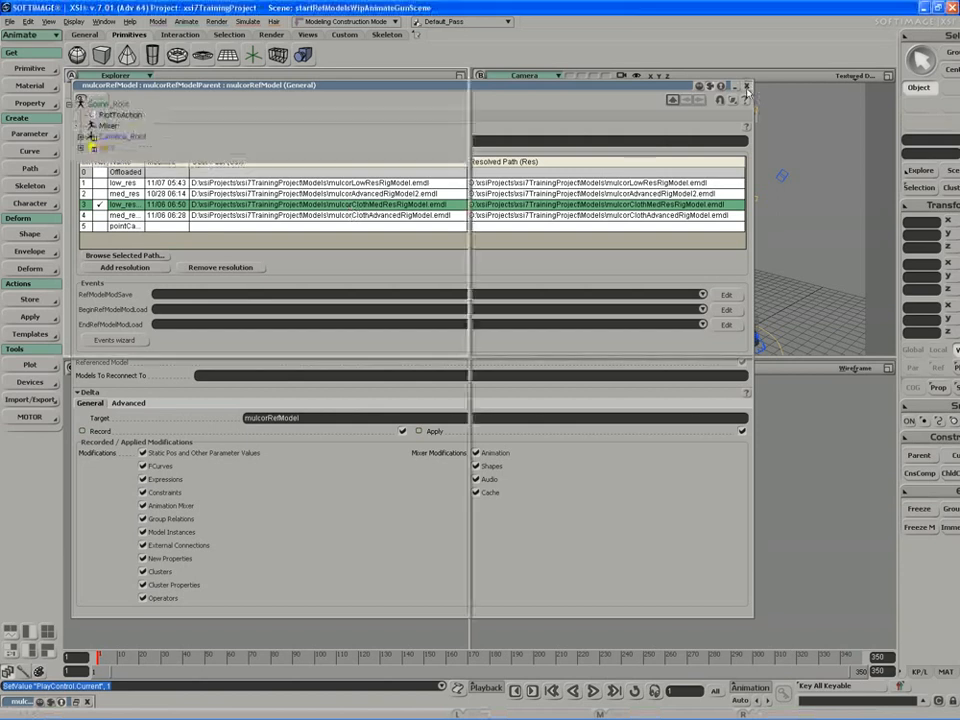
pyautogui.hotkey('ctrl', 's')
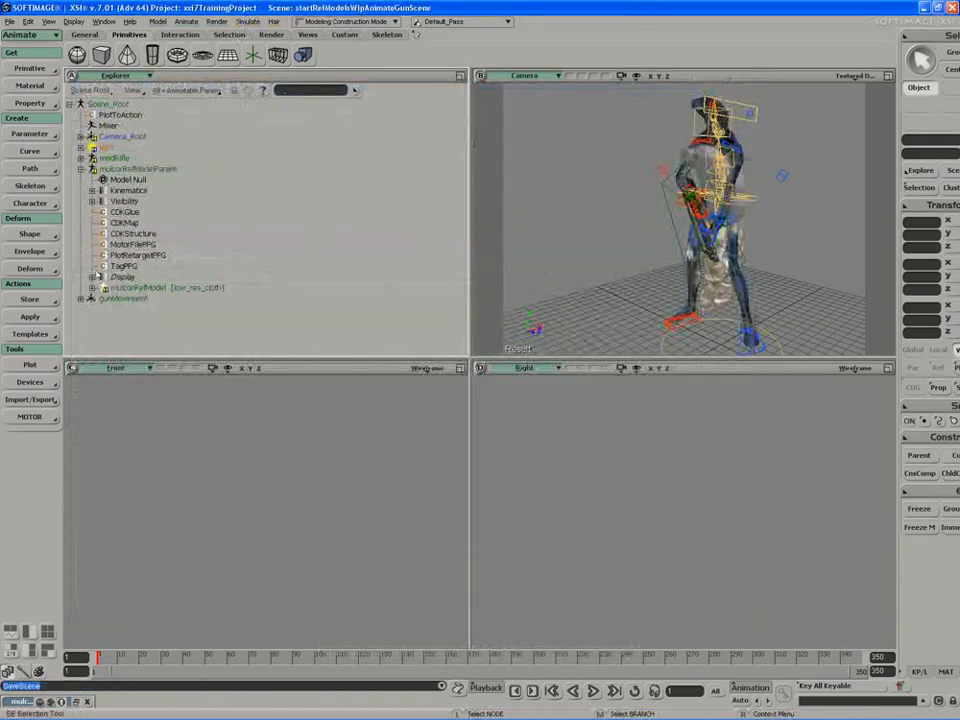
# Activate the low_res resolution of mulcorRefModel and save the scene.
pyautogui.click(105, 289)
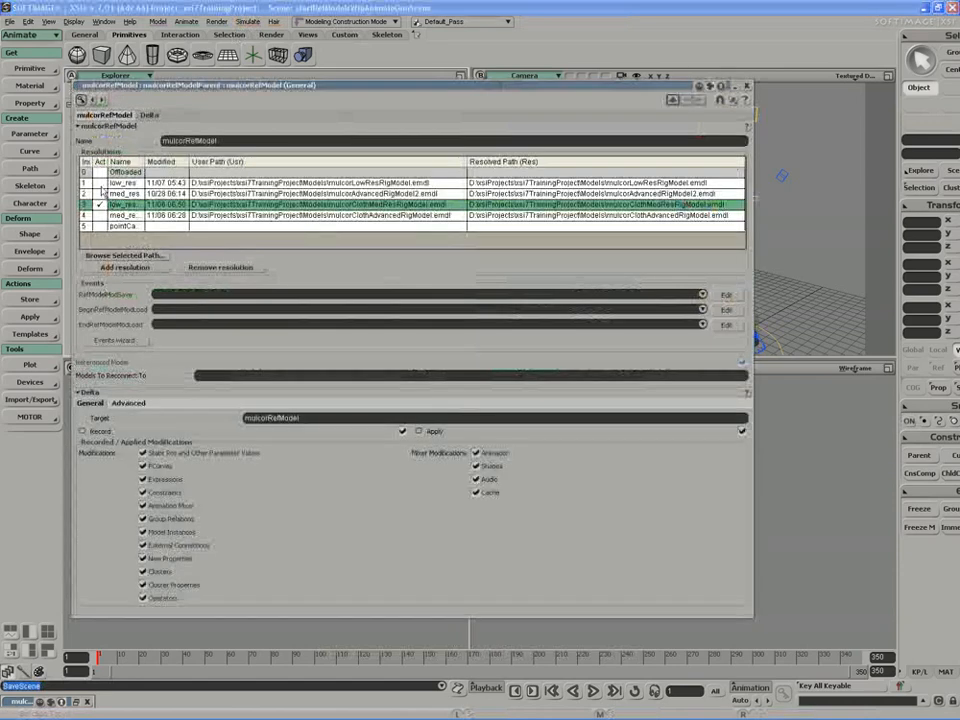
pyautogui.click(99, 183)
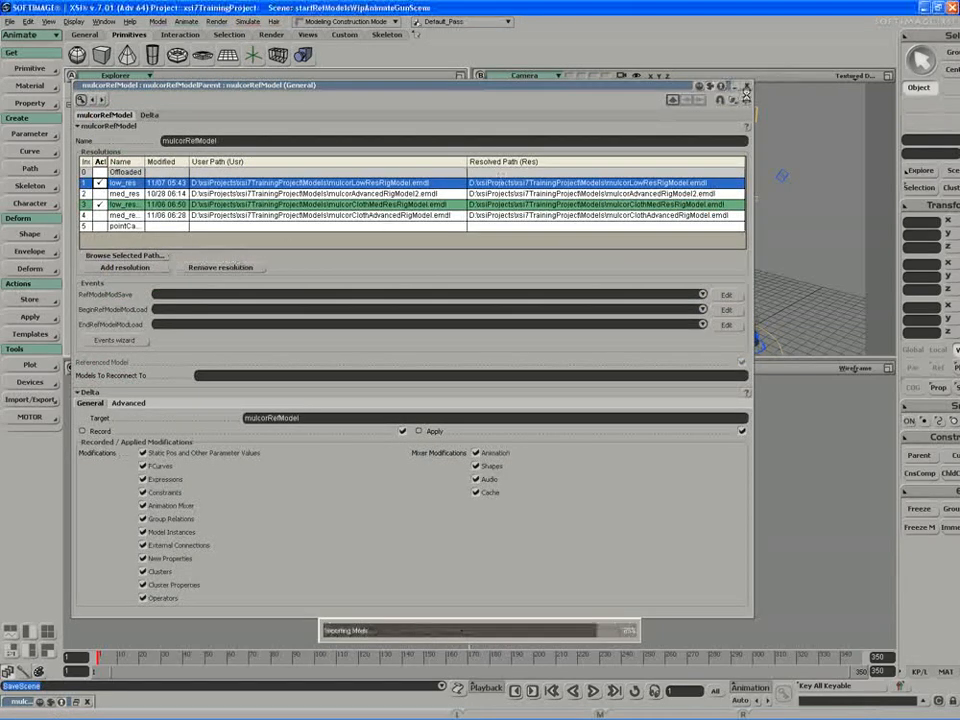
pyautogui.click(747, 87)
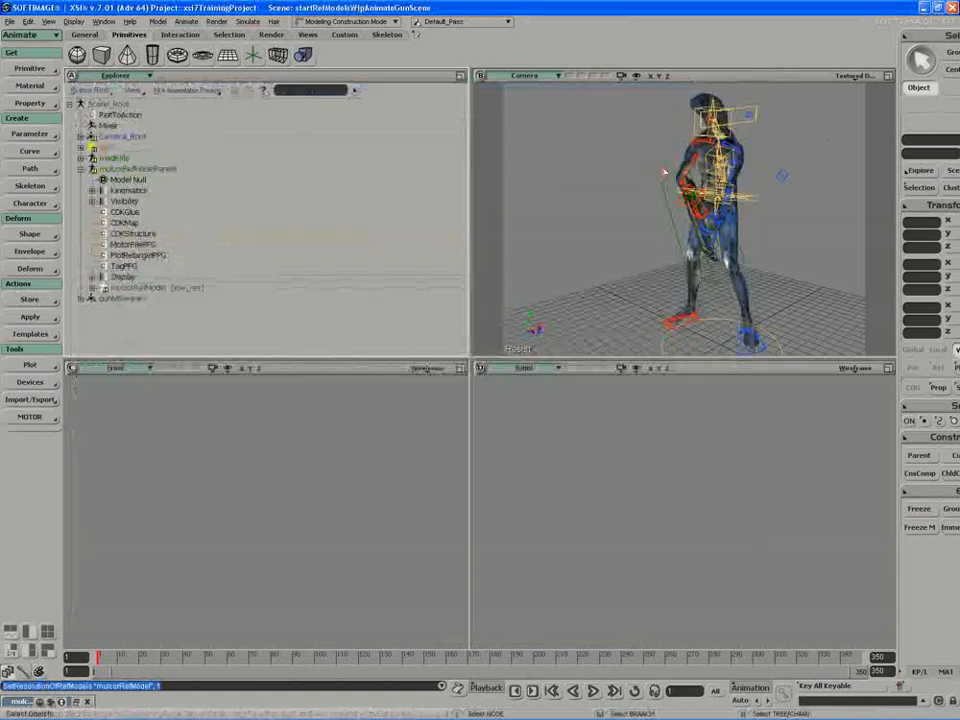
pyautogui.hotkey('ctrl', 's')
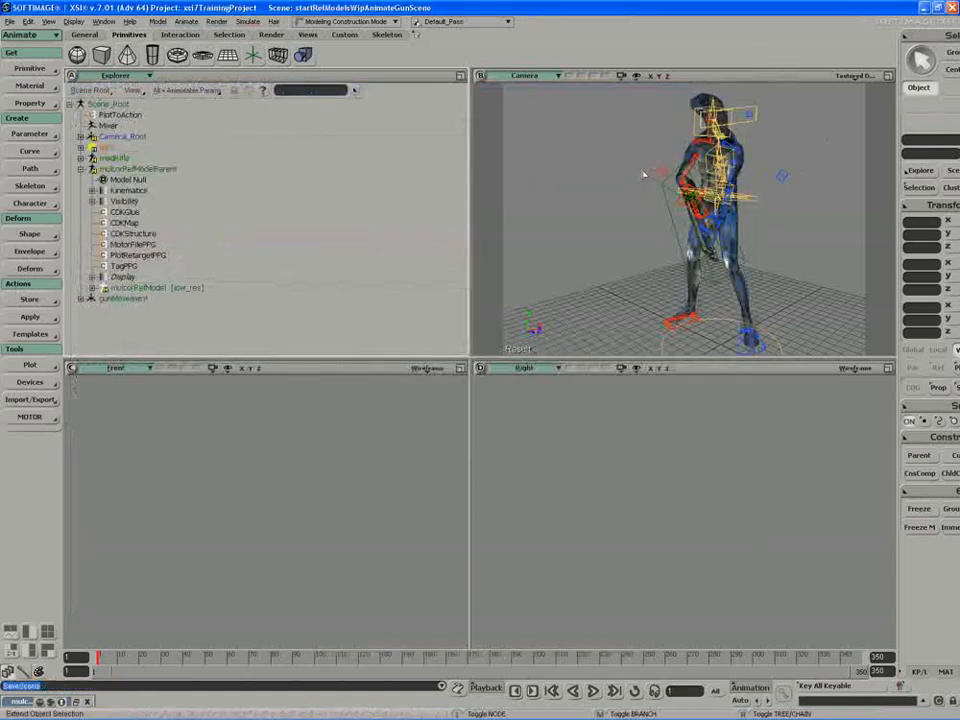
# Create a new scene and import mulcorClothMedResRigModel.emdl from the project's Models folder, showing it in the scene explorer.
pyautogui.hotkey('ctrl', 'n')
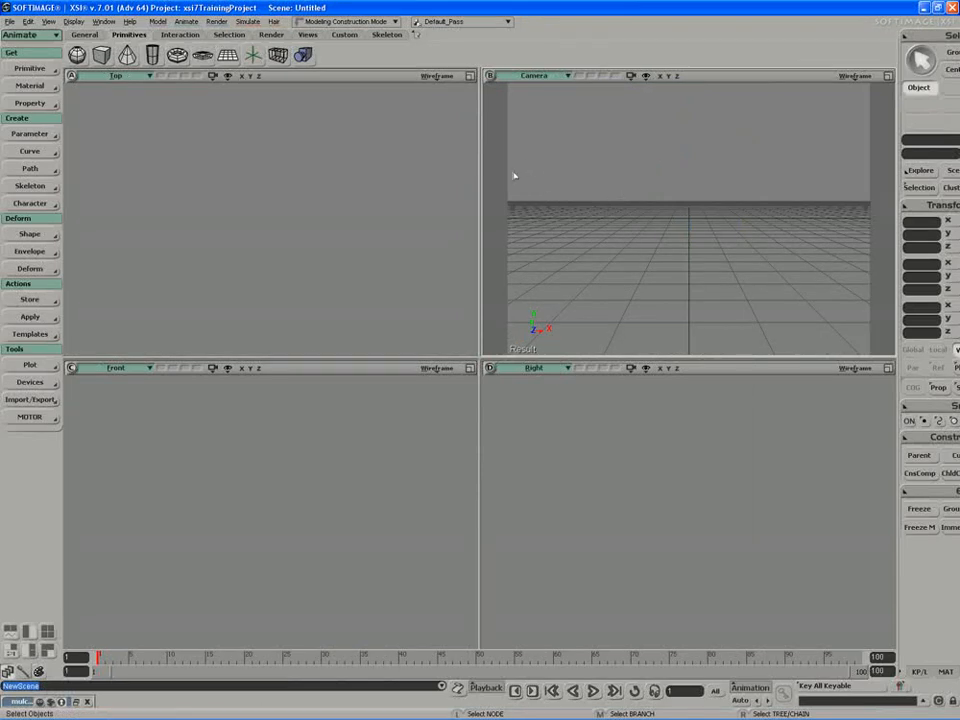
pyautogui.press('5')
pyautogui.moveTo(467, 143); pyautogui.dragTo(329, 143)
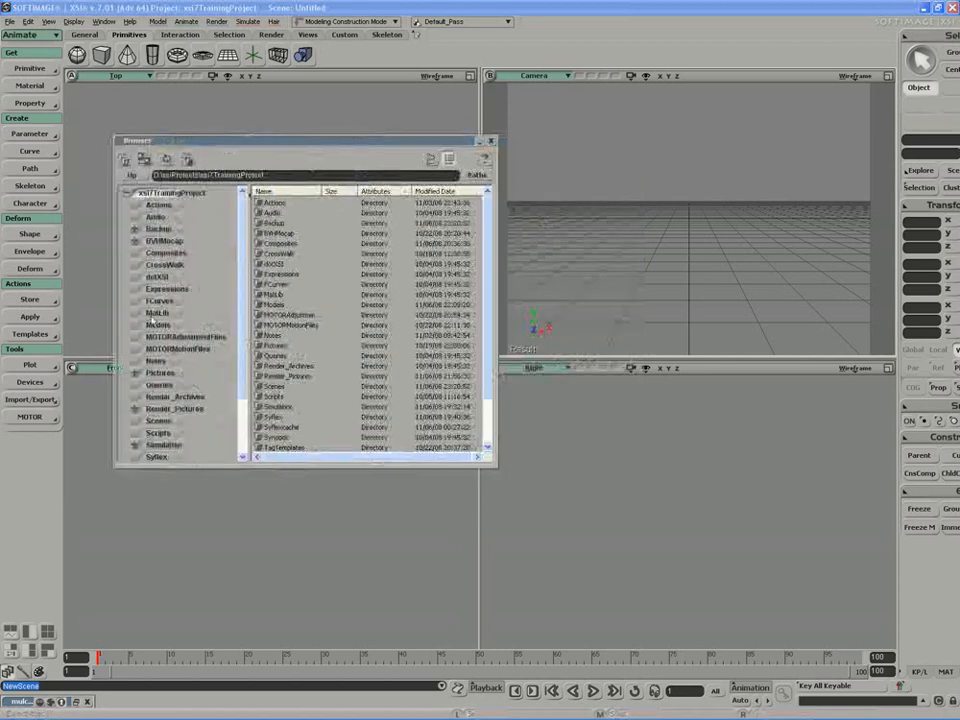
pyautogui.click(158, 324)
pyautogui.moveTo(320, 190); pyautogui.dragTo(381, 191)
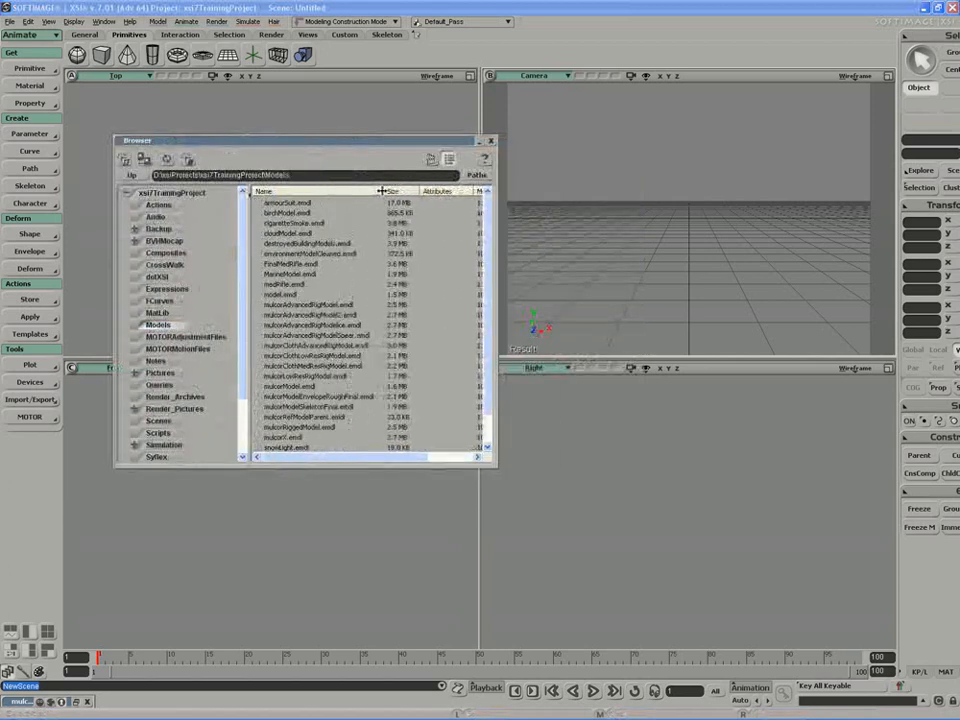
pyautogui.click(284, 367)
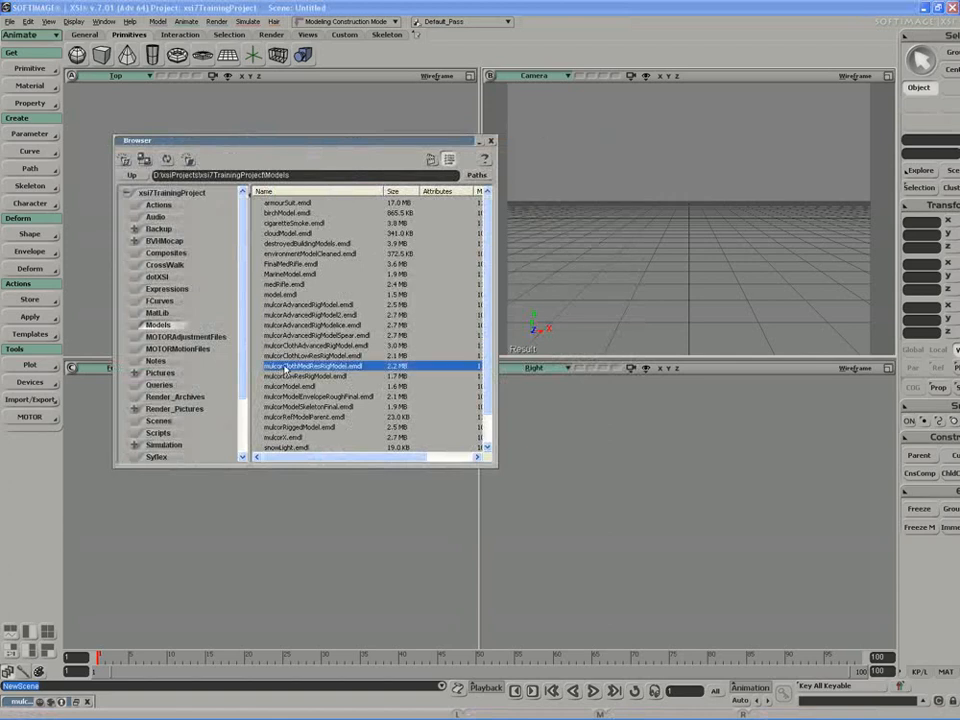
pyautogui.moveTo(284, 370); pyautogui.dragTo(664, 193)
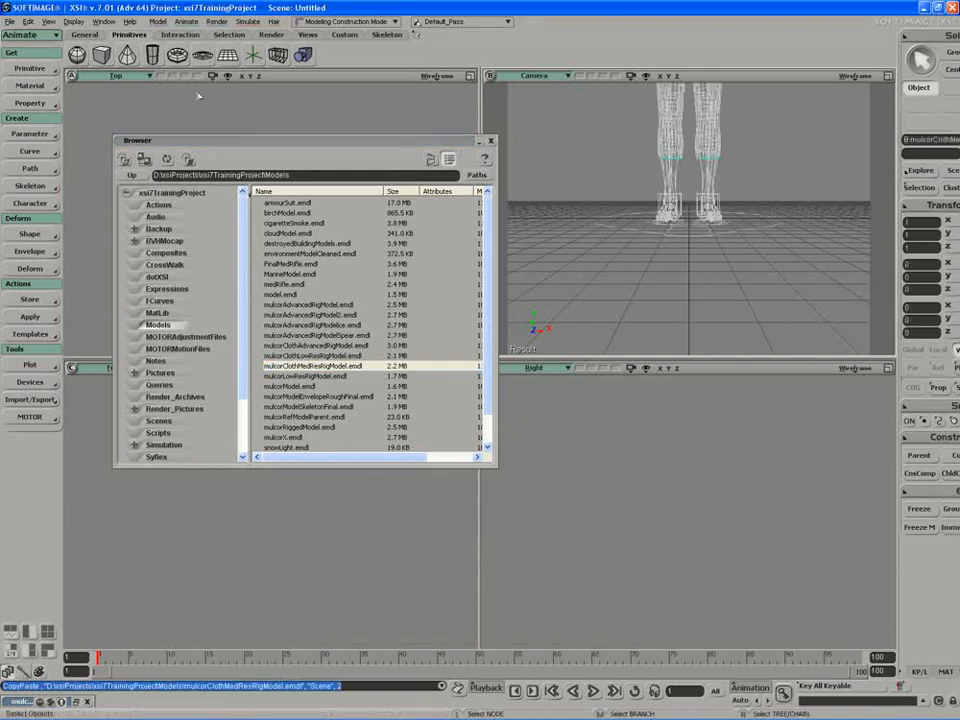
pyautogui.press('8')
pyautogui.moveTo(158, 150); pyautogui.dragTo(98, 240)
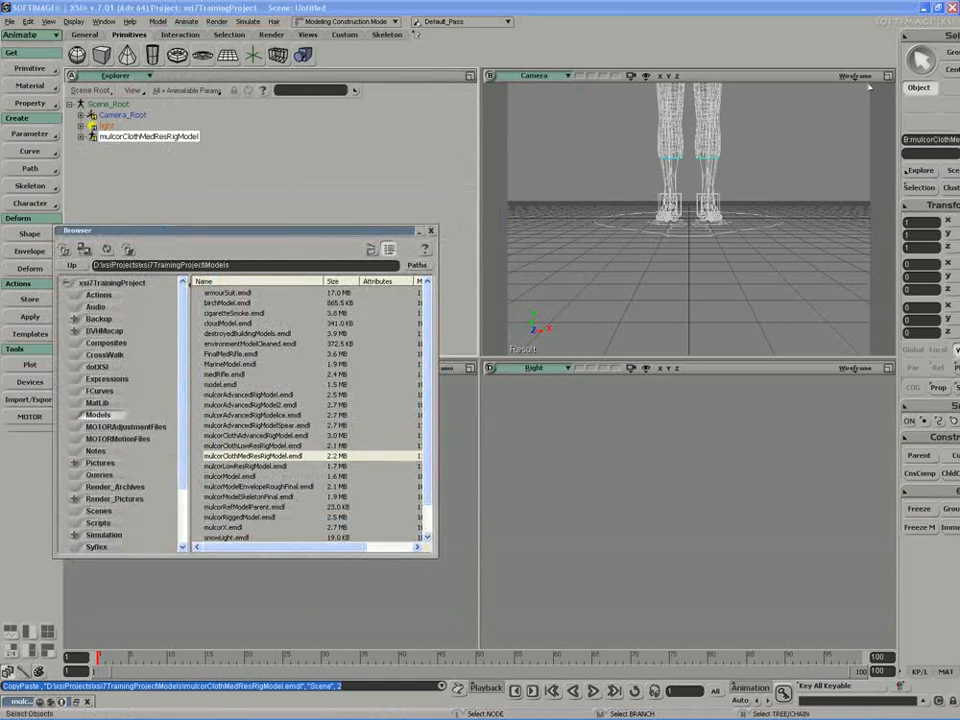
# Select the joggingSuit mesh in an enlarged Camera view and inspect its operators and properties.
pyautogui.click(888, 76)
pyautogui.click(431, 231)
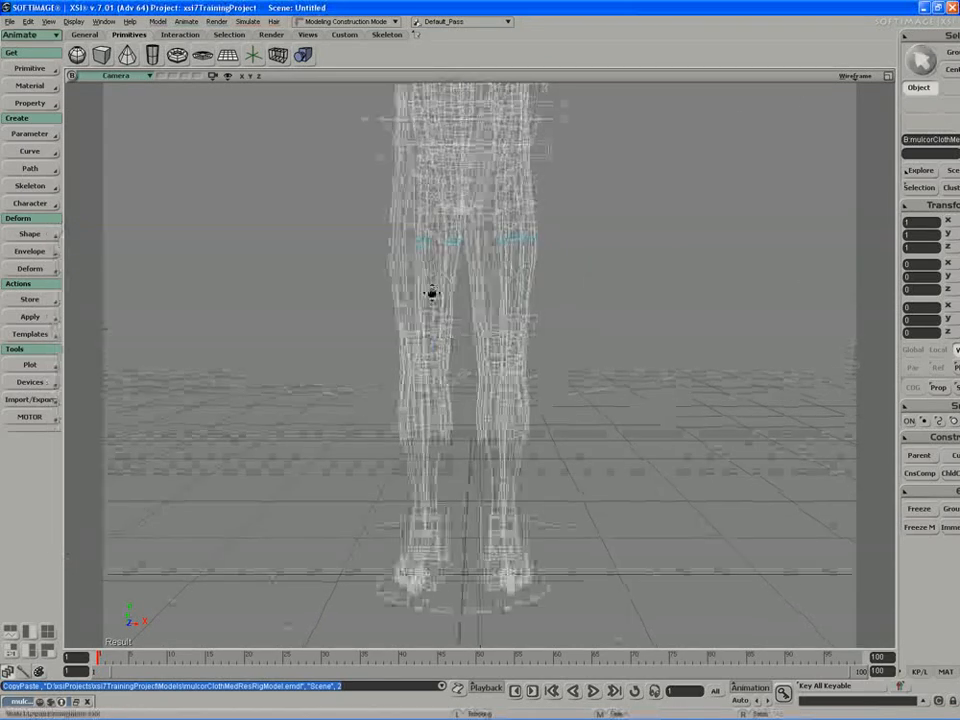
pyautogui.moveTo(431, 293); pyautogui.dragTo(431, 491)
pyautogui.click(581, 418)
pyautogui.click(522, 279)
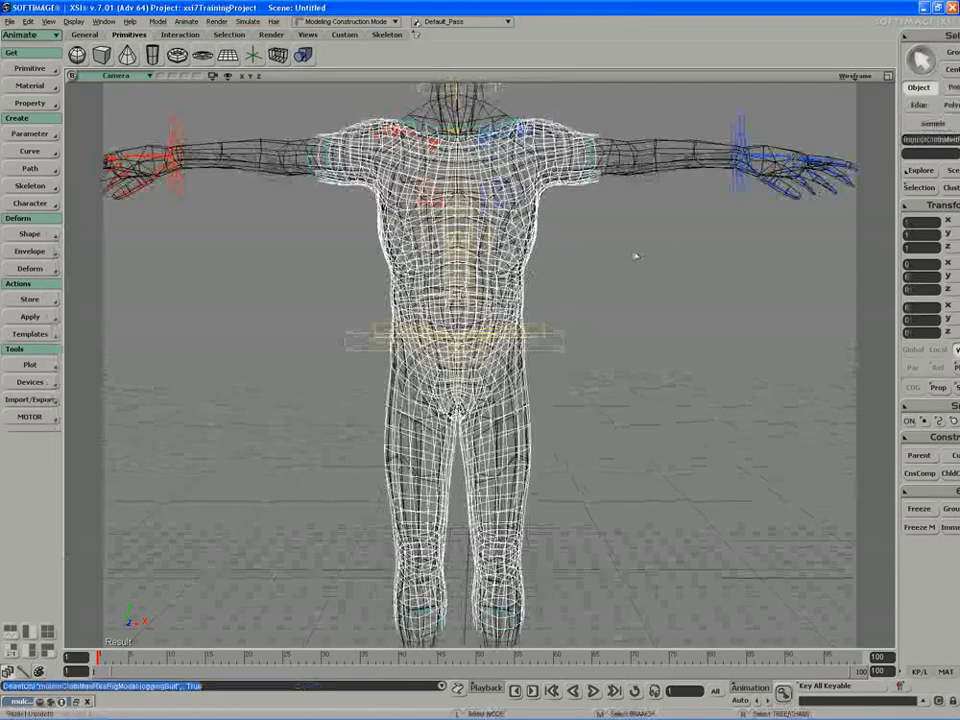
pyautogui.click(919, 187)
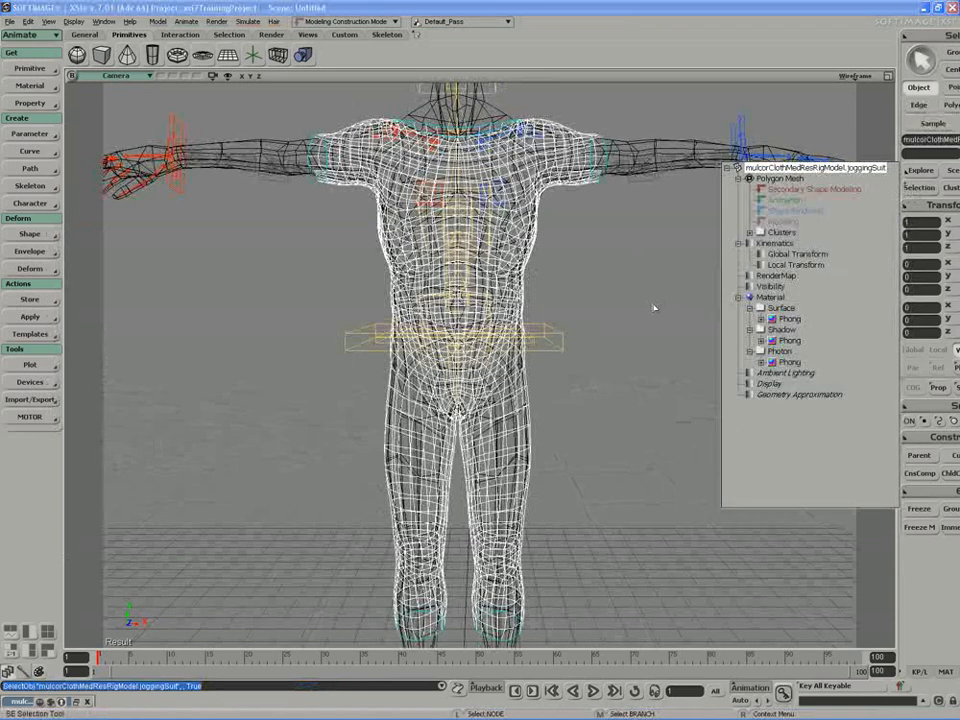
# Apply GATOR to the joggingSuit mesh with the character's body mesh, mulcorBodyGeo, as the source.
pyautogui.press('s')
pyautogui.moveTo(571, 283); pyautogui.dragTo(601, 222, button='right')
pyautogui.click(628, 184)
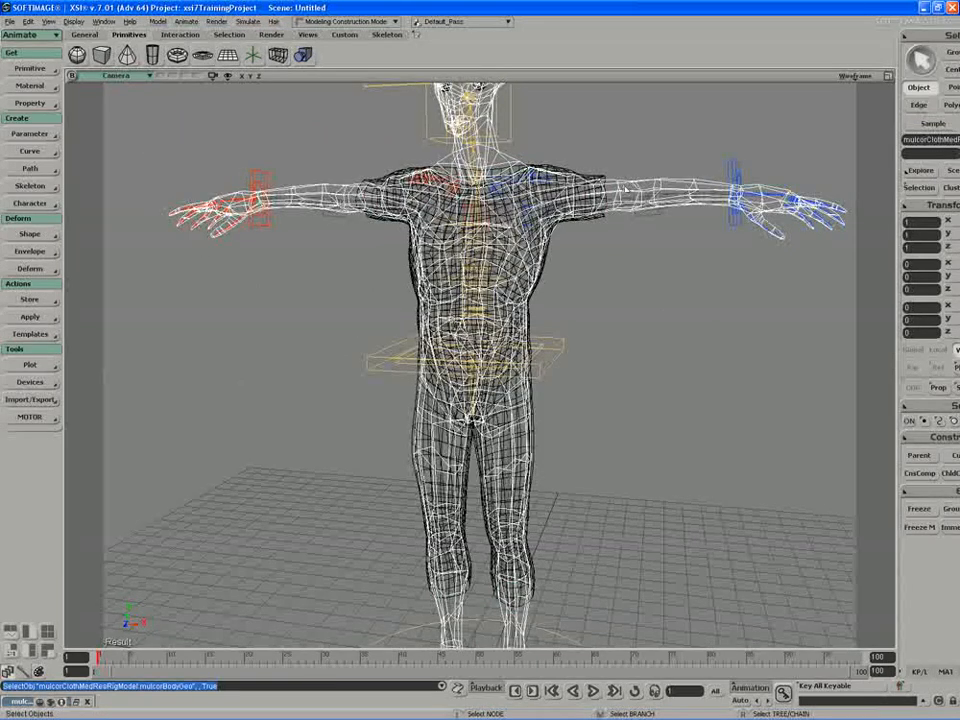
pyautogui.click(556, 167)
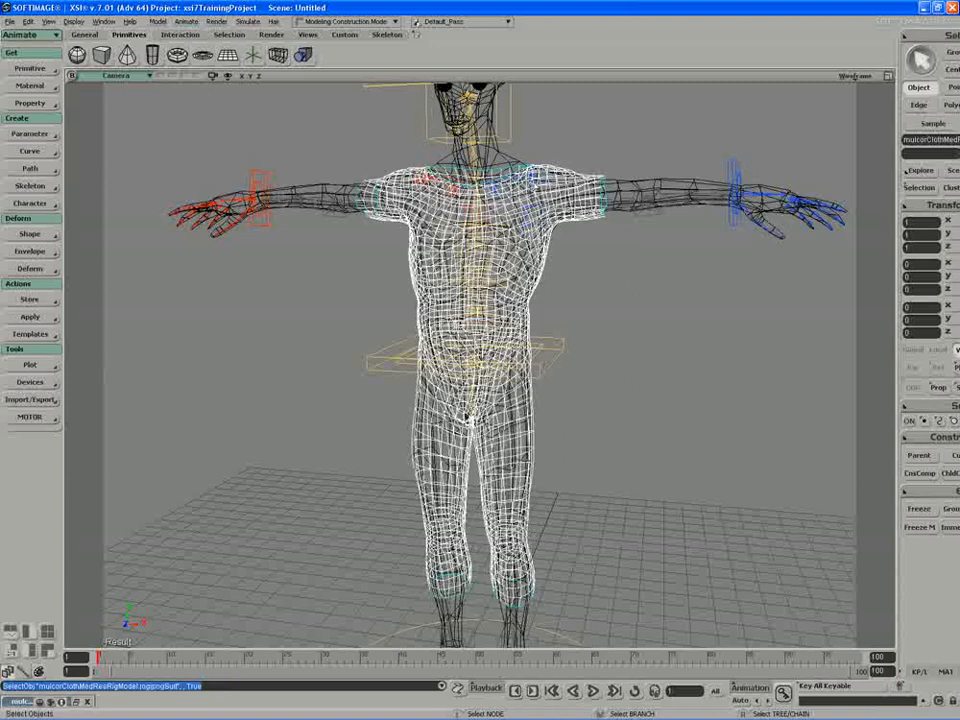
pyautogui.click(40, 103)
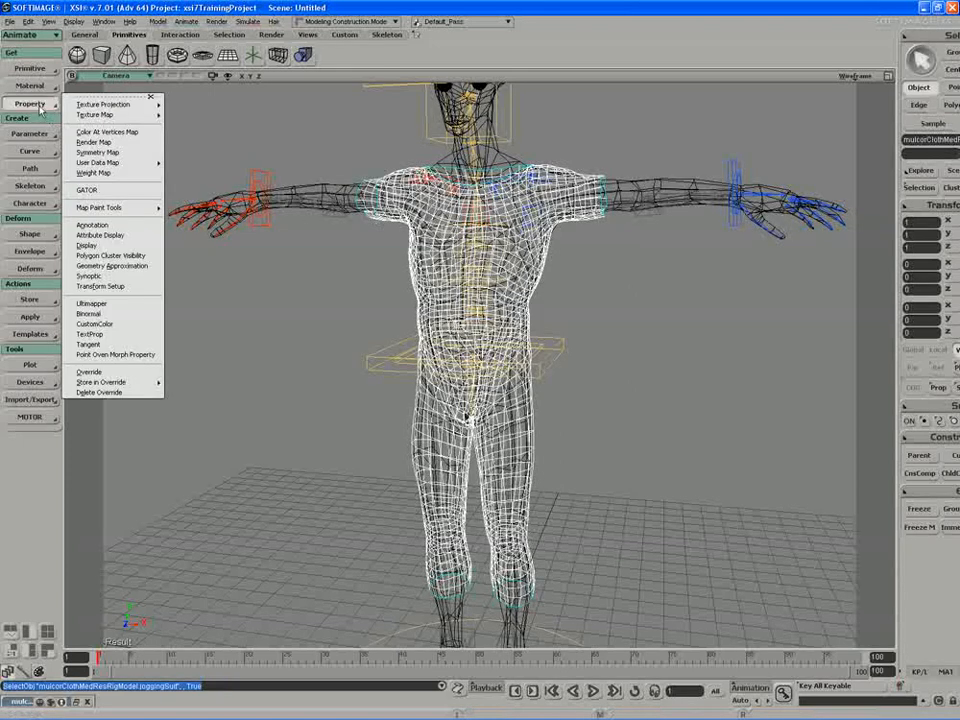
pyautogui.click(119, 191)
pyautogui.click(325, 189)
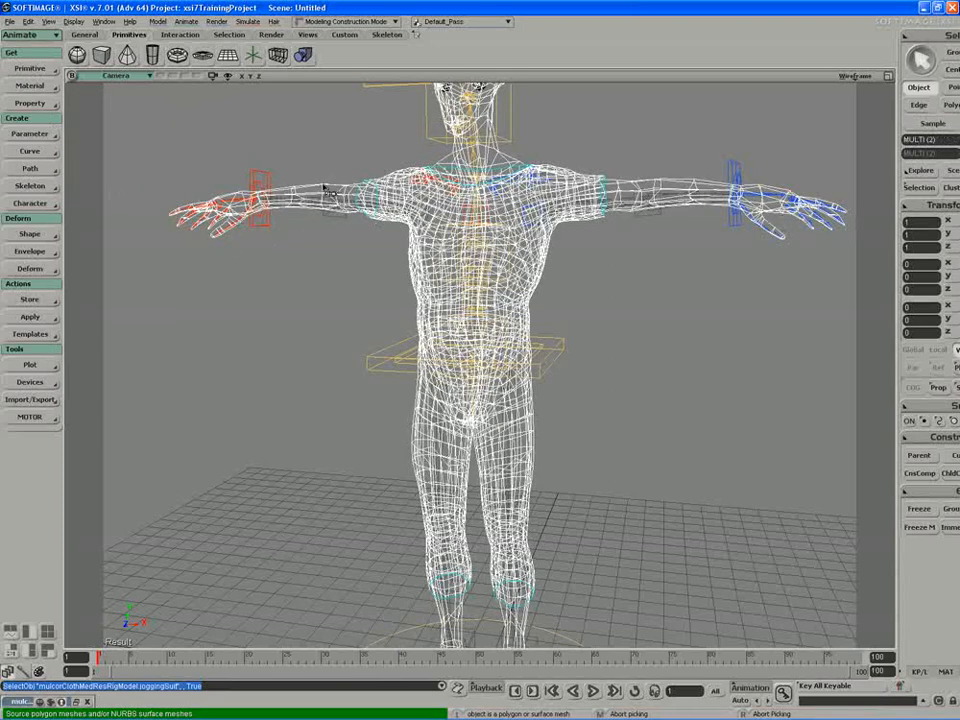
pyautogui.rightClick(318, 285)
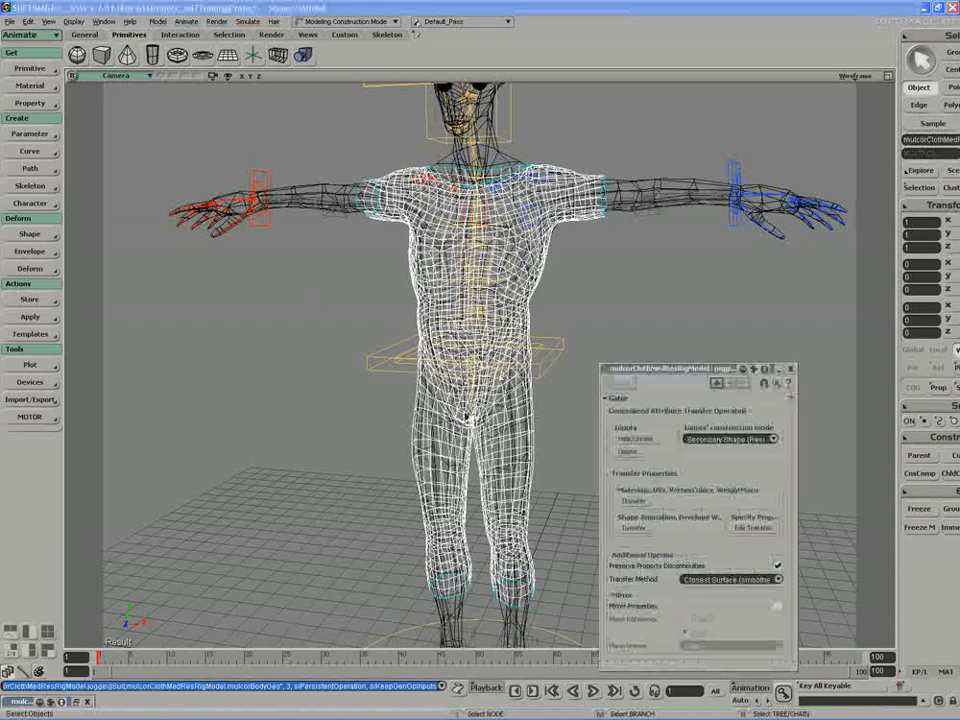
# Transfer only the envelope weights from mulcorBodyGeo to the joggingSuit through GATOR's specified-property transfer, leaving both dialogs closed.
pyautogui.moveTo(672, 374)
pyautogui.mouseDown()
pyautogui.moveTo(352, 286)
pyautogui.moveTo(187, 264)
pyautogui.mouseUp()
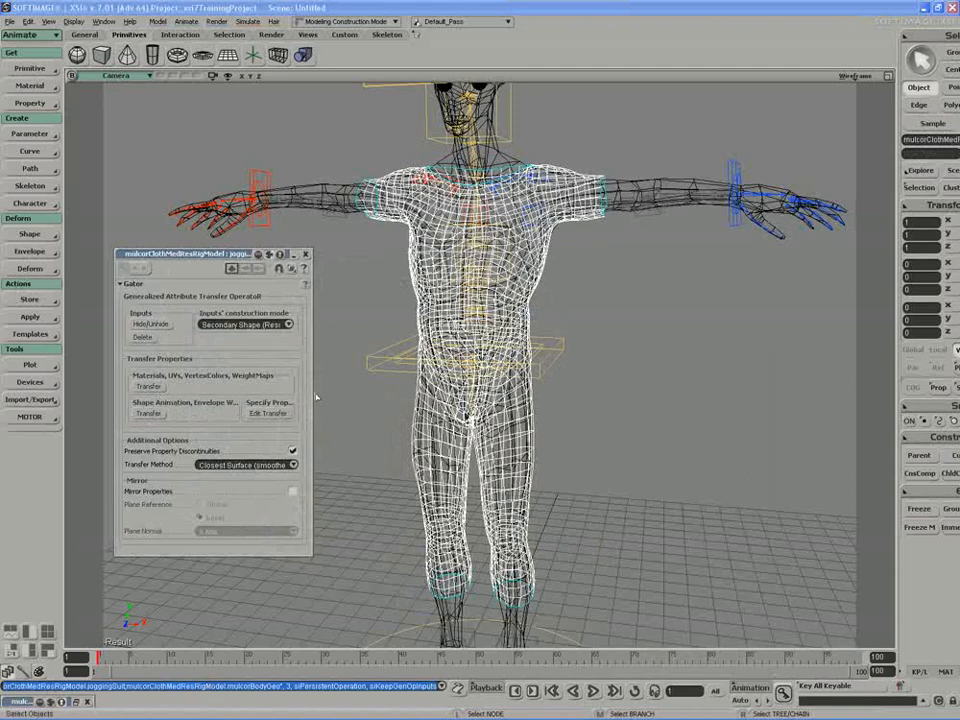
pyautogui.moveTo(313, 395); pyautogui.dragTo(414, 395)
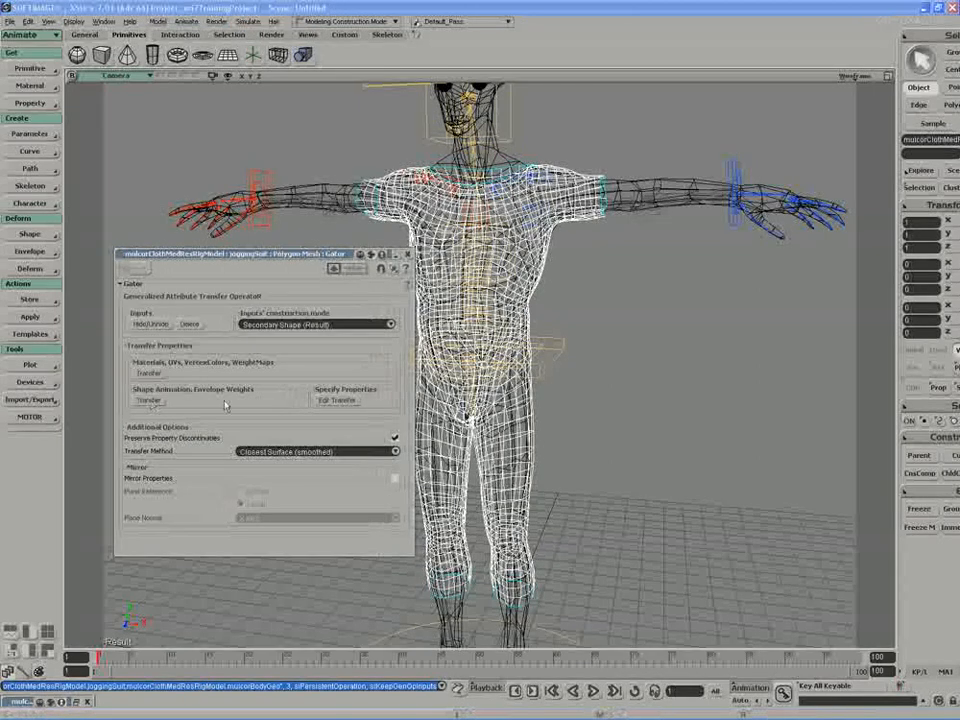
pyautogui.click(338, 401)
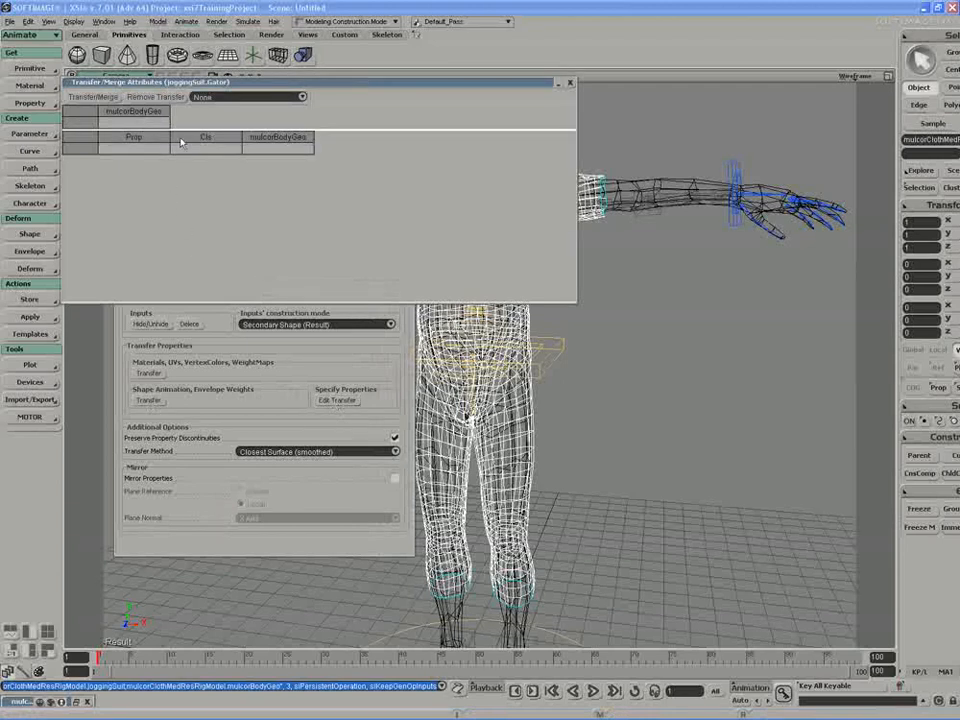
pyautogui.click(228, 97)
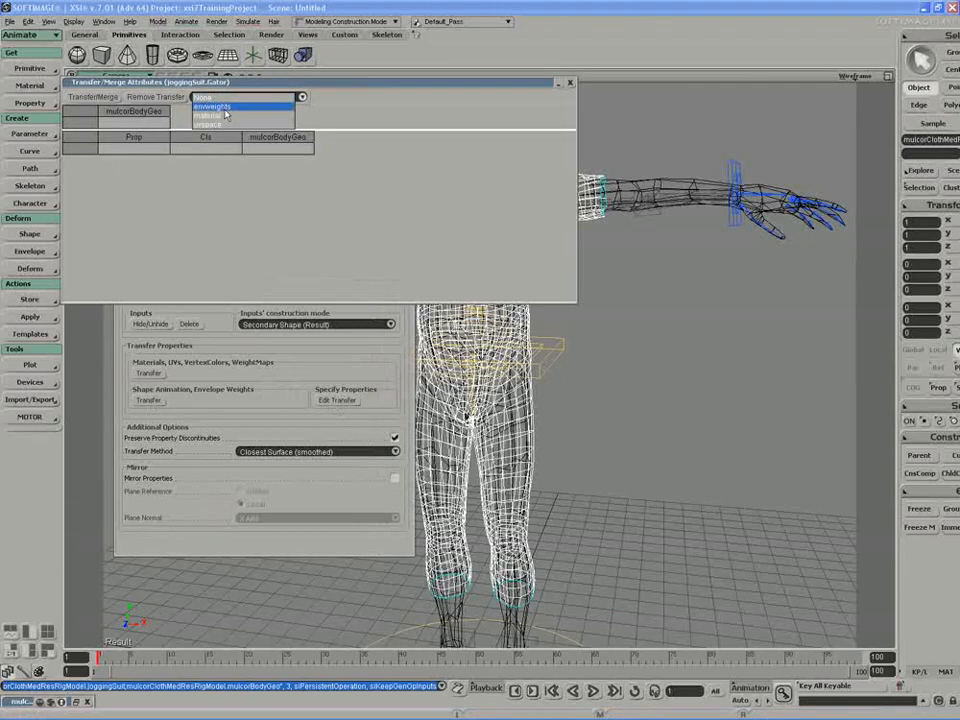
pyautogui.click(212, 106)
pyautogui.click(132, 123)
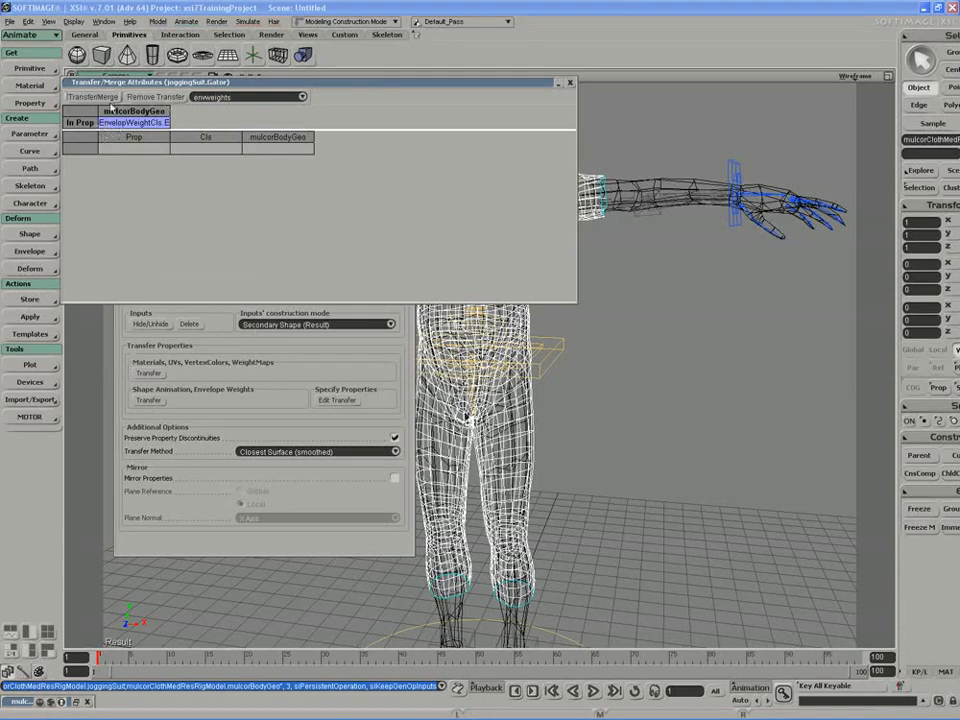
pyautogui.click(93, 98)
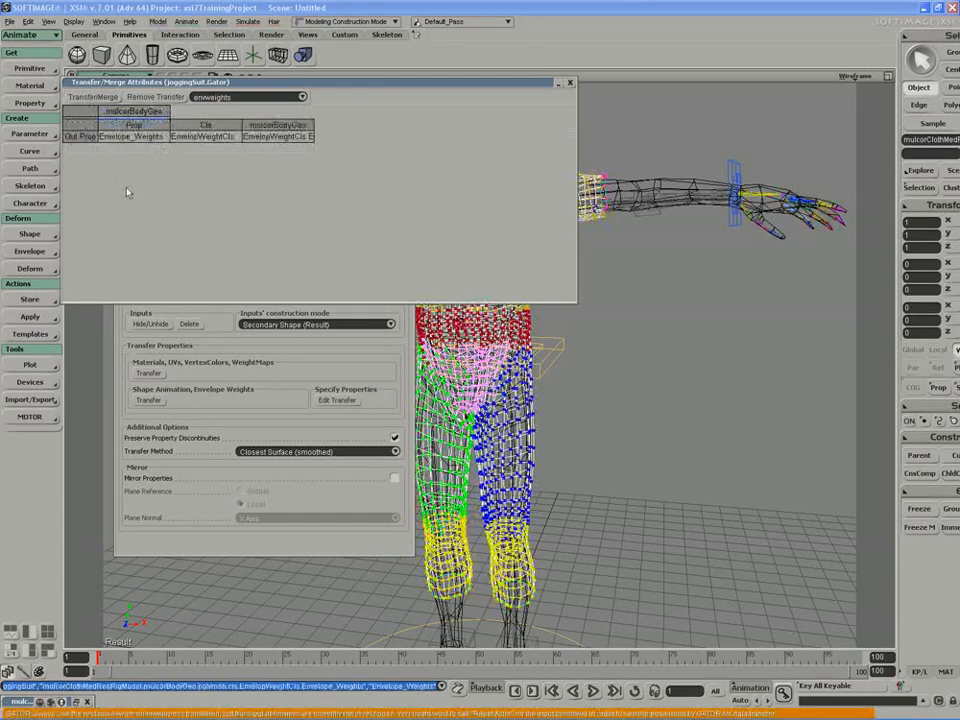
pyautogui.click(569, 82)
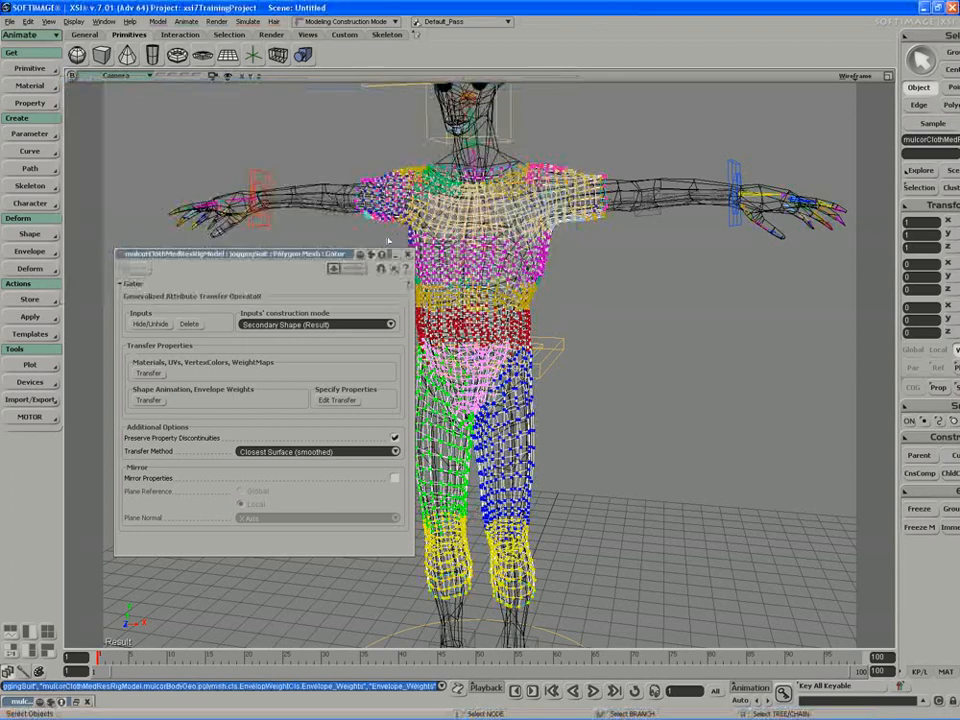
pyautogui.click(407, 255)
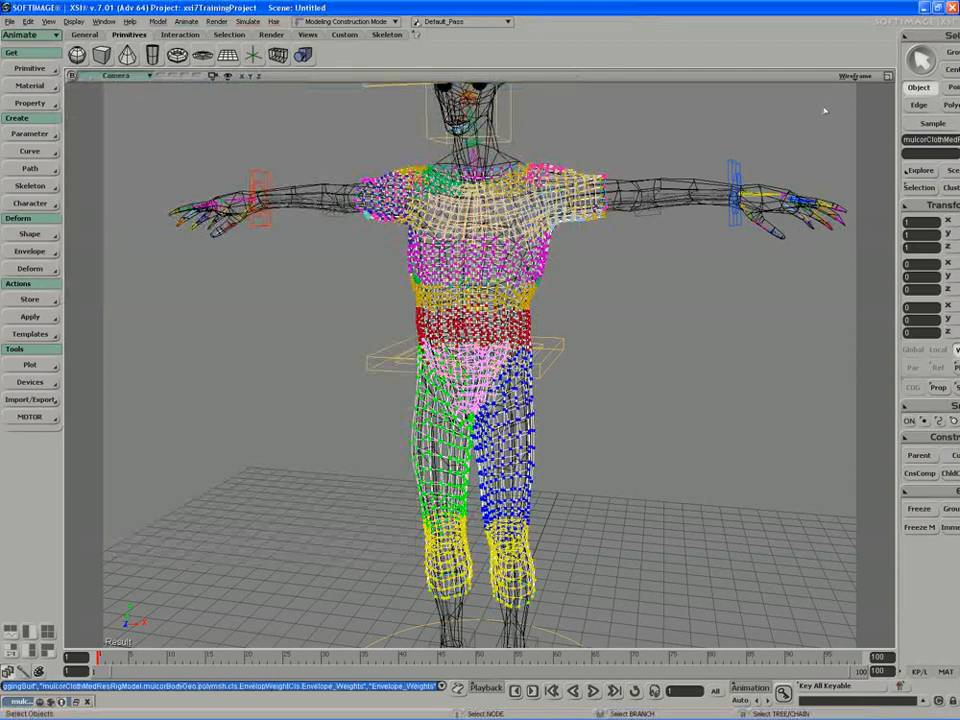
# Display the Camera view as shaded and move the left arm control to test how the suit follows the body.
pyautogui.middleClick(855, 77)
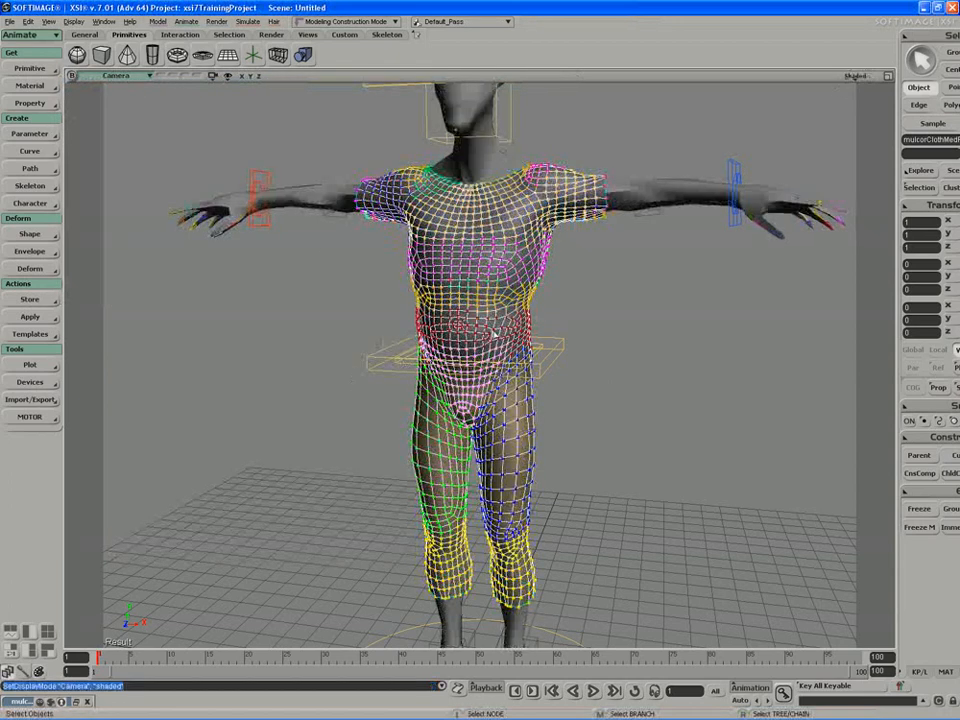
pyautogui.click(733, 220)
pyautogui.press('v')
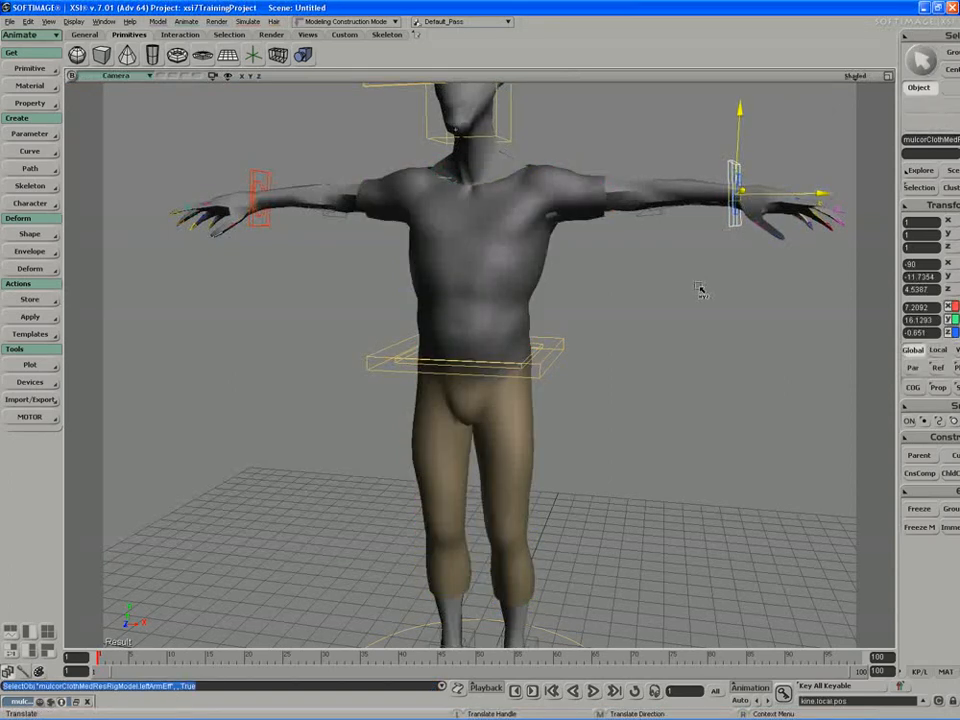
pyautogui.moveTo(701, 291); pyautogui.dragTo(735, 205)
pyautogui.hotkey('ctrl', 's')
pyautogui.click(723, 362)
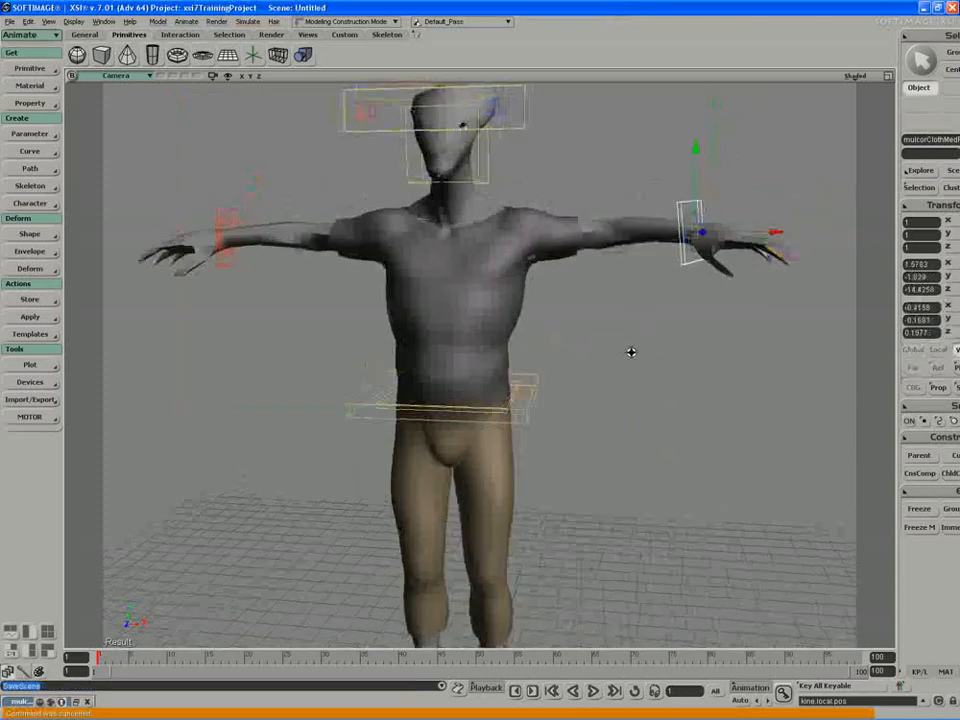
pyautogui.click(499, 313)
pyautogui.moveTo(624, 296); pyautogui.dragTo(656, 256)
# Apply the restPose action from the animation mixer sources of mulcorClothMedResRigModel in the scene explorer.
pyautogui.click(887, 76)
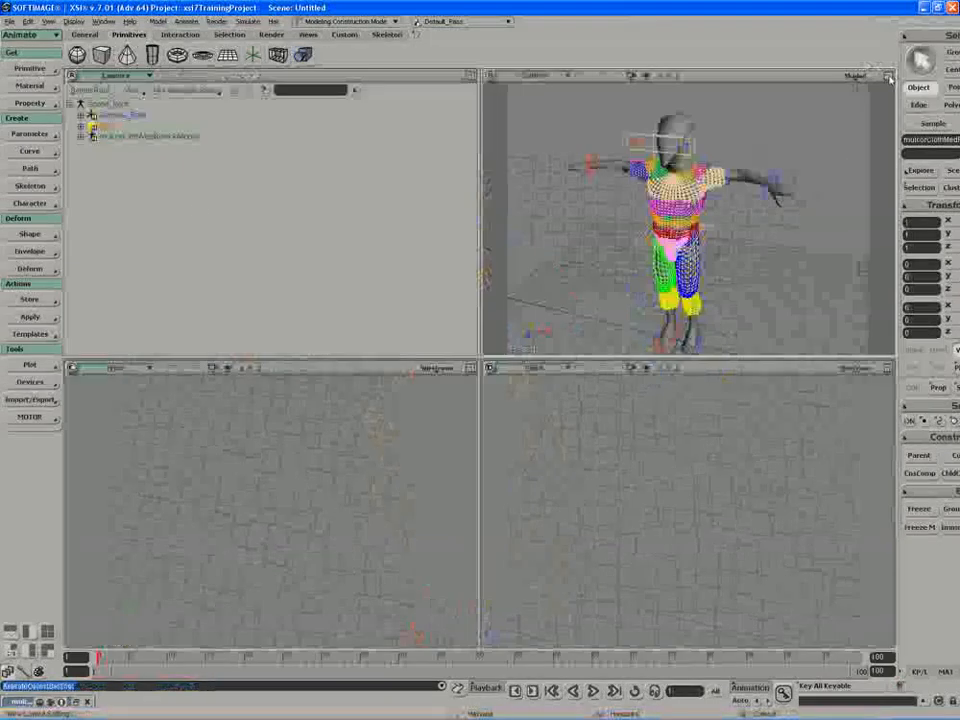
pyautogui.click(82, 136)
pyautogui.click(92, 190)
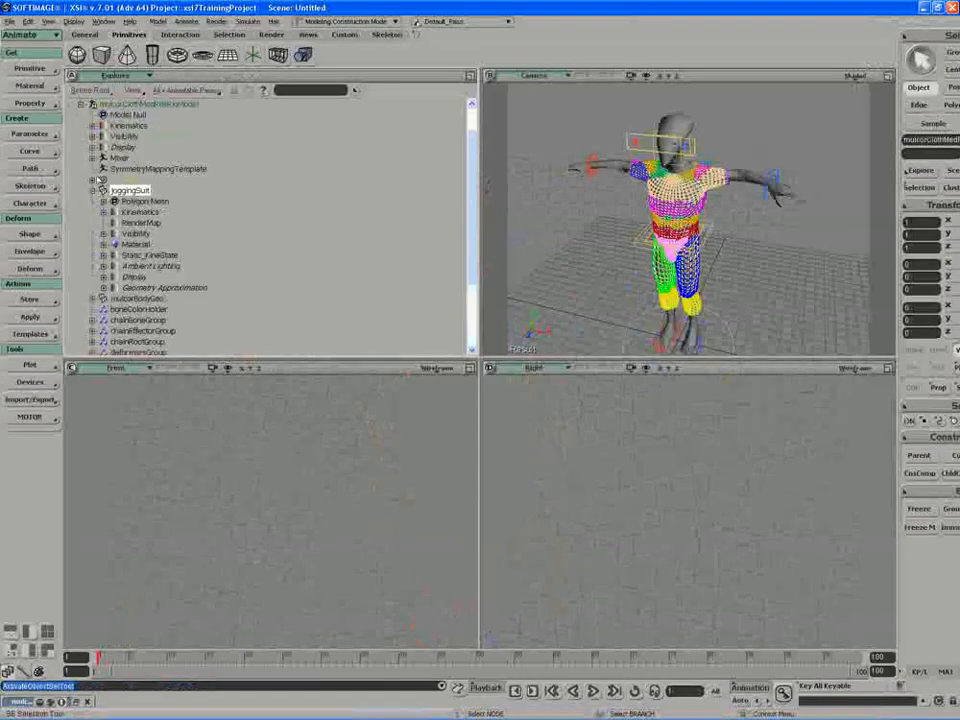
pyautogui.click(92, 159)
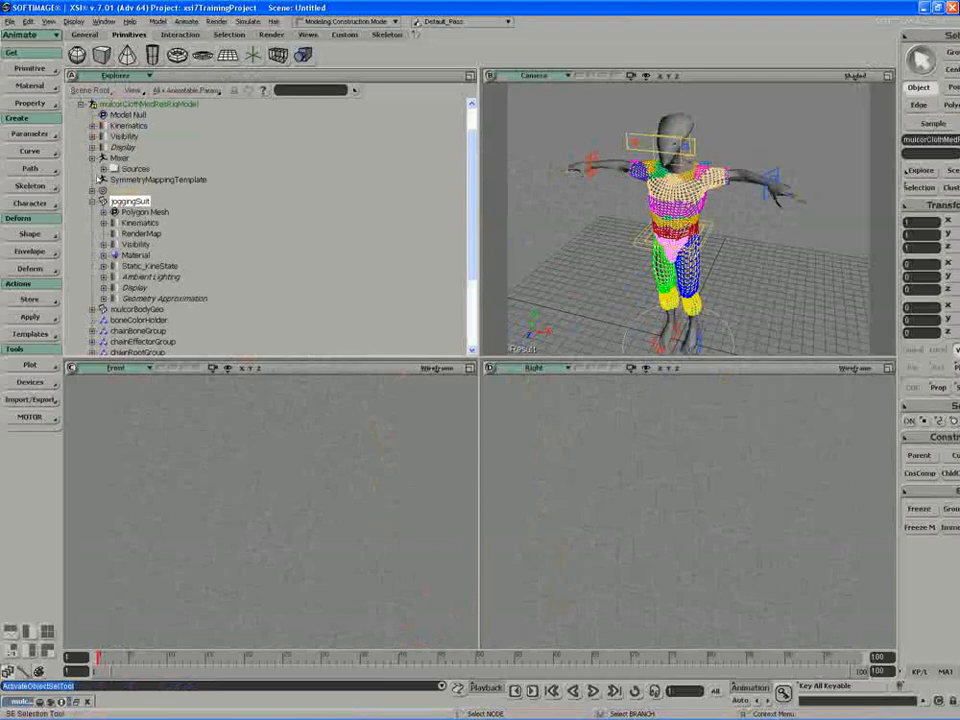
pyautogui.click(103, 169)
pyautogui.click(115, 180)
pyautogui.click(166, 203)
pyautogui.click(40, 316)
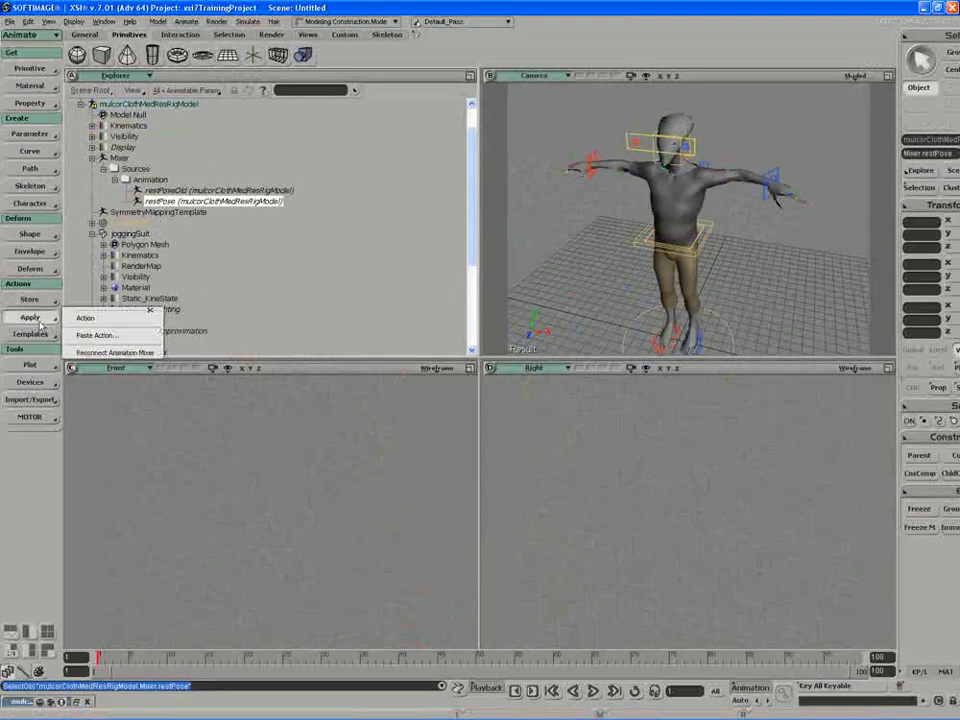
pyautogui.click(80, 318)
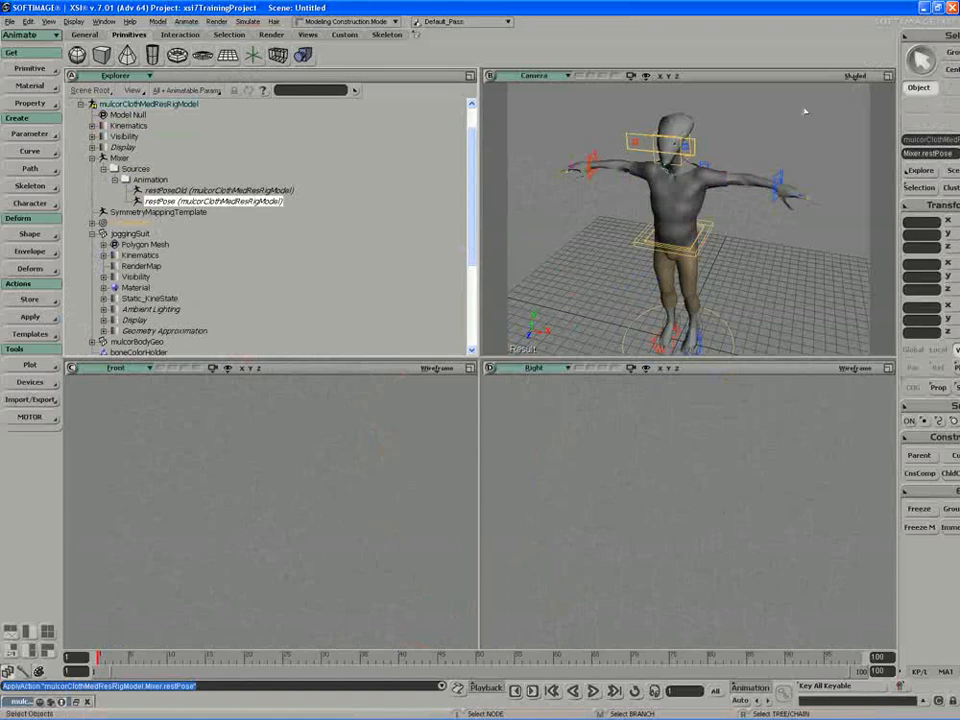
# Examine the joggingSuit's transferred envelope weights from several sides in the enlarged Camera view, using the weight painting display.
pyautogui.click(887, 77)
pyautogui.press('s')
pyautogui.moveTo(668, 252); pyautogui.dragTo(525, 338, button='right')
pyautogui.moveTo(525, 338); pyautogui.dragTo(497, 337)
pyautogui.moveTo(497, 337)
pyautogui.mouseDown(button='middle')
pyautogui.moveTo(467, 360)
pyautogui.moveTo(466, 334)
pyautogui.mouseUp(button='middle')
pyautogui.click(465, 326)
pyautogui.press('w')
pyautogui.press('s')
pyautogui.moveTo(479, 317); pyautogui.dragTo(468, 303, button='right')
pyautogui.moveTo(468, 303); pyautogui.dragTo(476, 296, button='middle')
pyautogui.press('s')
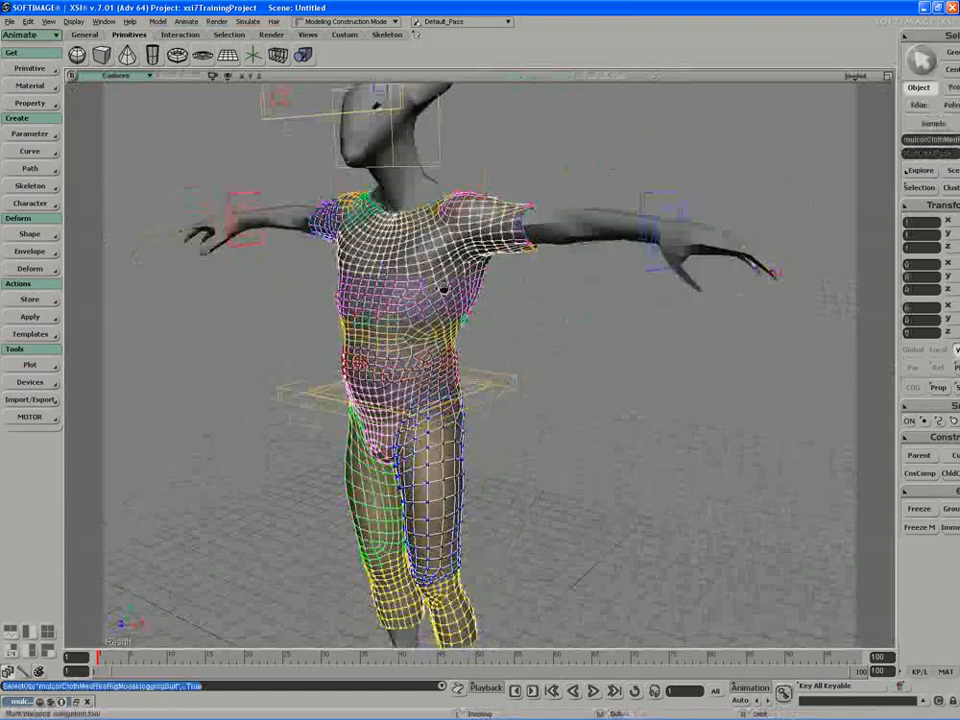
pyautogui.moveTo(443, 287)
pyautogui.mouseDown()
pyautogui.moveTo(461, 287)
pyautogui.moveTo(448, 285)
pyautogui.mouseUp()
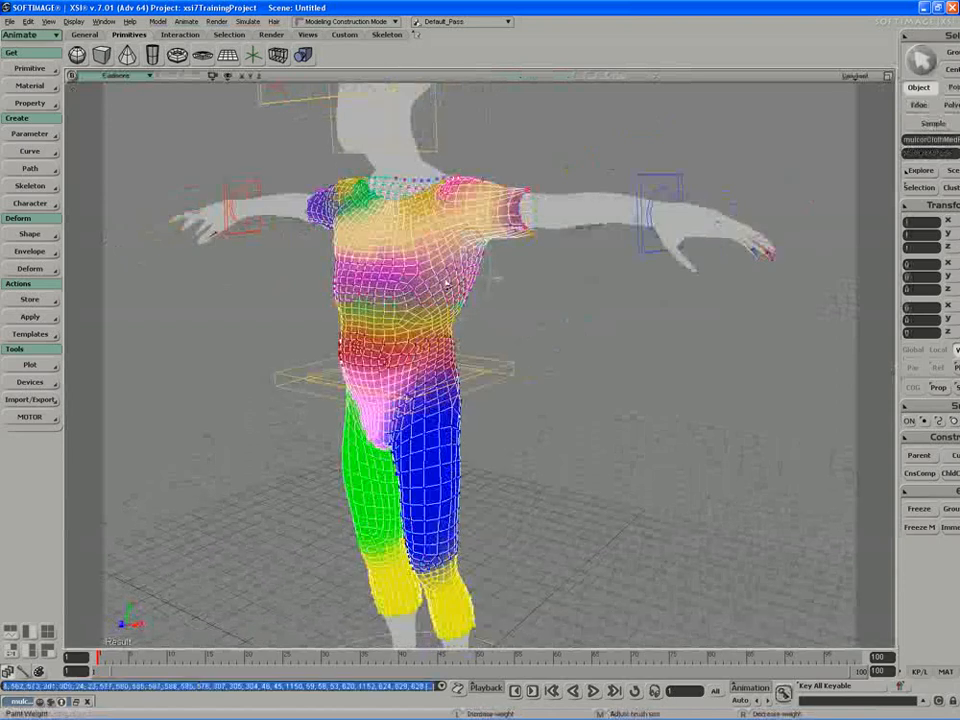
pyautogui.press('s')
pyautogui.moveTo(398, 286); pyautogui.dragTo(448, 291, button='right')
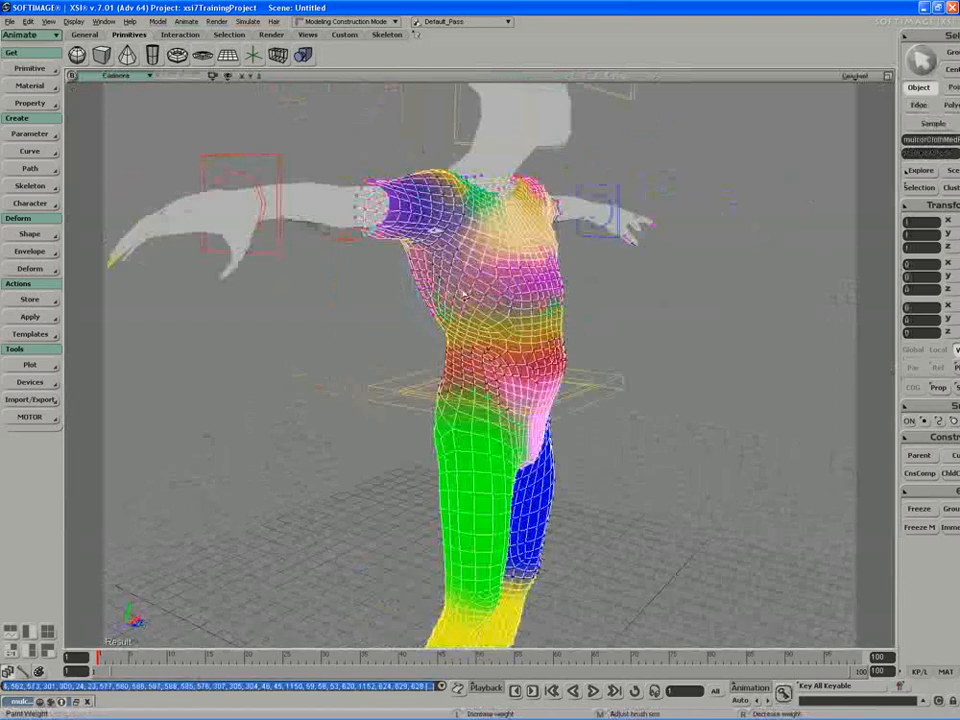
pyautogui.moveTo(473, 293); pyautogui.dragTo(460, 300)
pyautogui.press('s')
pyautogui.moveTo(500, 298)
pyautogui.mouseDown(button='right')
pyautogui.moveTo(439, 300)
pyautogui.moveTo(336, 281)
pyautogui.mouseUp(button='right')
pyautogui.press('s')
pyautogui.press('s')
pyautogui.moveTo(336, 279); pyautogui.dragTo(521, 221, button='middle')
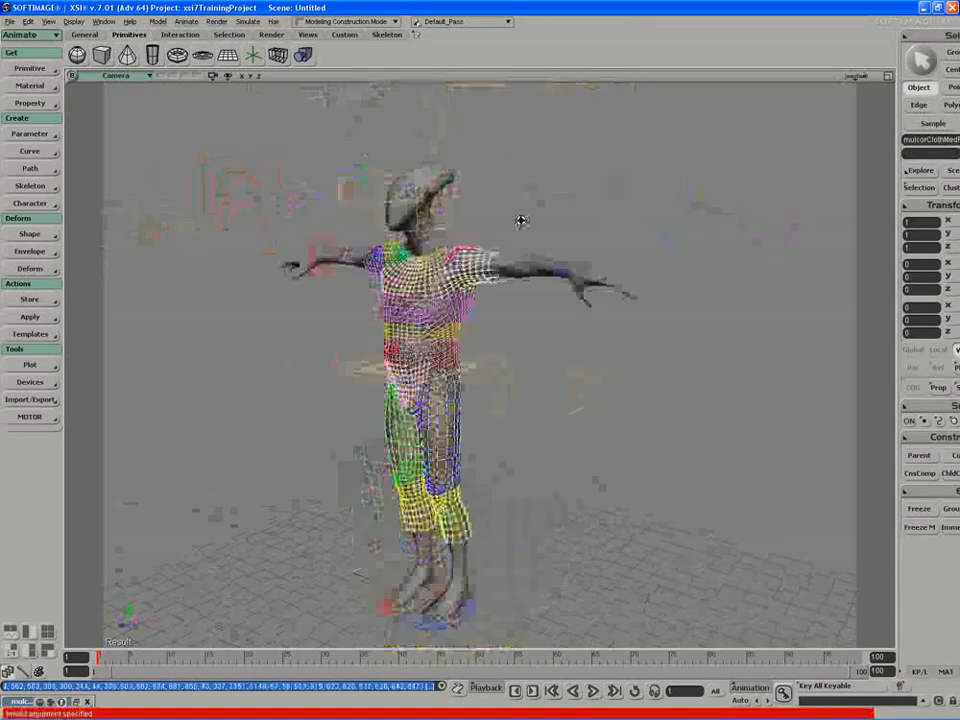
pyautogui.moveTo(521, 221); pyautogui.dragTo(550, 230, button='right')
pyautogui.press('space')
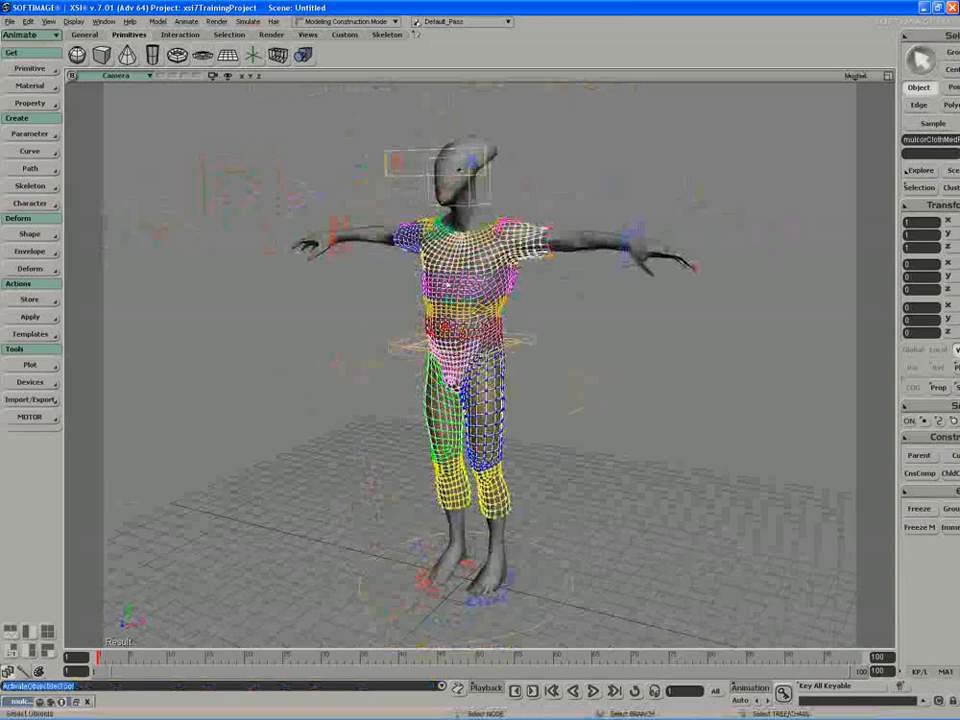
# Check the joggingSuit's operator stack and freeze its modeling operators, including Gator.
pyautogui.moveTo(431, 291); pyautogui.dragTo(533, 298, button='right')
pyautogui.click(918, 188)
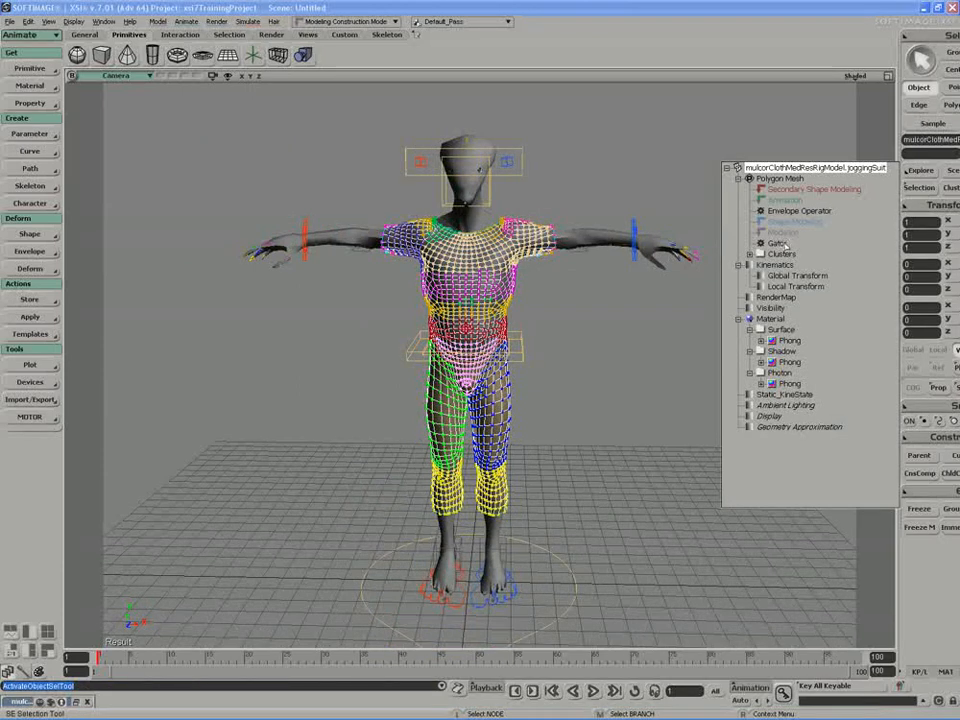
pyautogui.click(922, 528)
# Move the left arm control down toward the waist to test the suit's deformation, and undo the move.
pyautogui.press('s')
pyautogui.moveTo(786, 476); pyautogui.dragTo(663, 344, button='right')
pyautogui.click(636, 242)
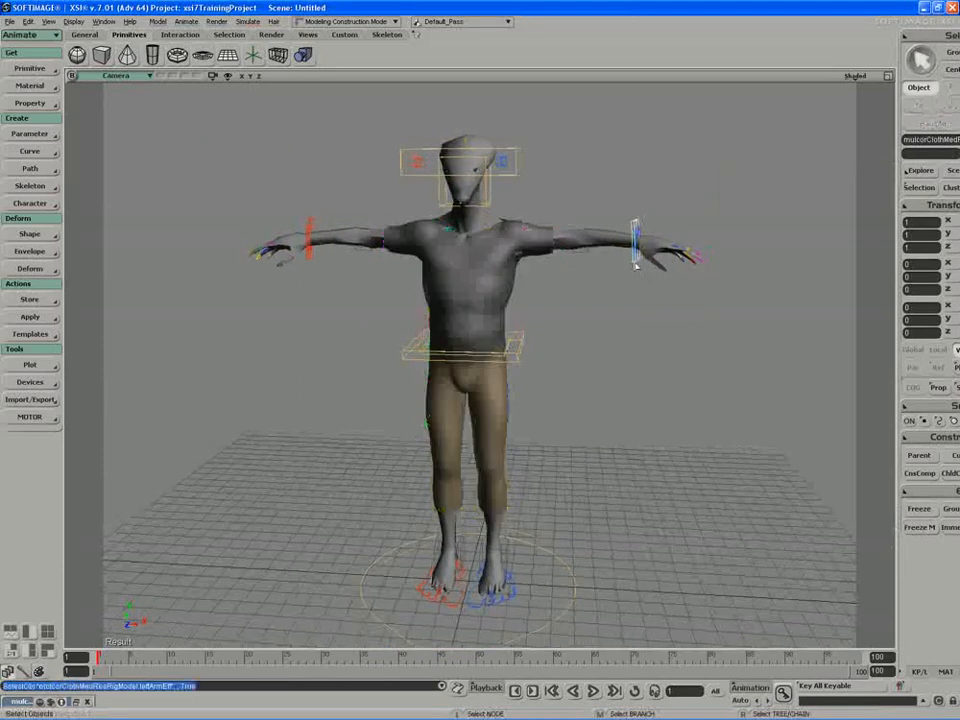
pyautogui.press('v')
pyautogui.moveTo(640, 244); pyautogui.dragTo(584, 358)
pyautogui.hotkey('ctrl', 'z')
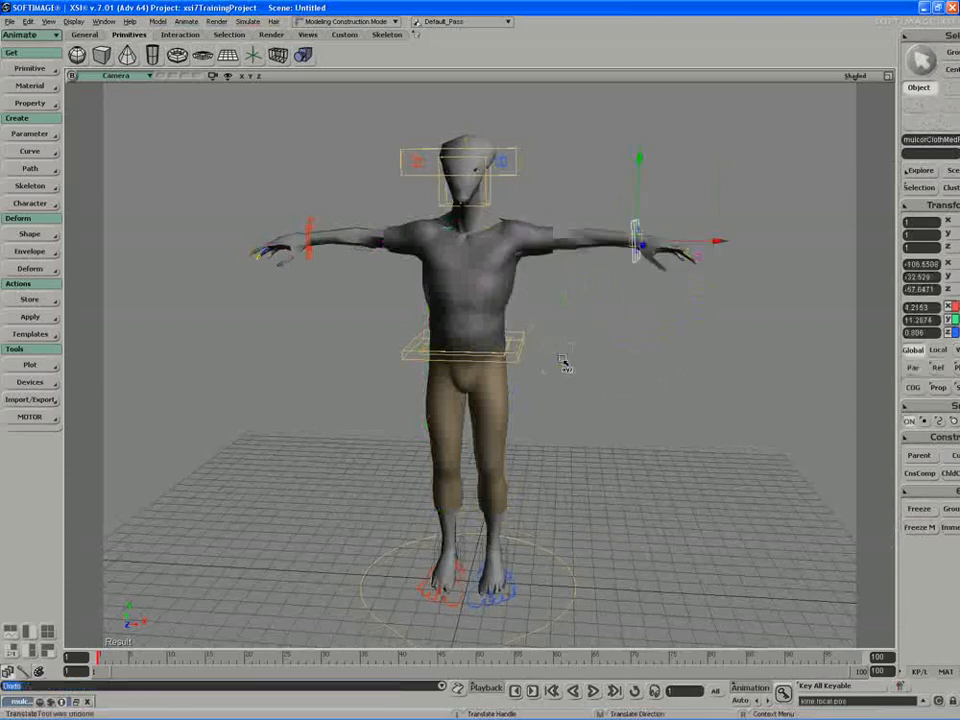
# Test the suit by moving the waist control down and by rotating it, undoing each change.
pyautogui.press('space')
pyautogui.click(412, 359)
pyautogui.press('v')
pyautogui.moveTo(470, 354); pyautogui.dragTo(471, 424)
pyautogui.hotkey('ctrl', 'z')
pyautogui.press('c')
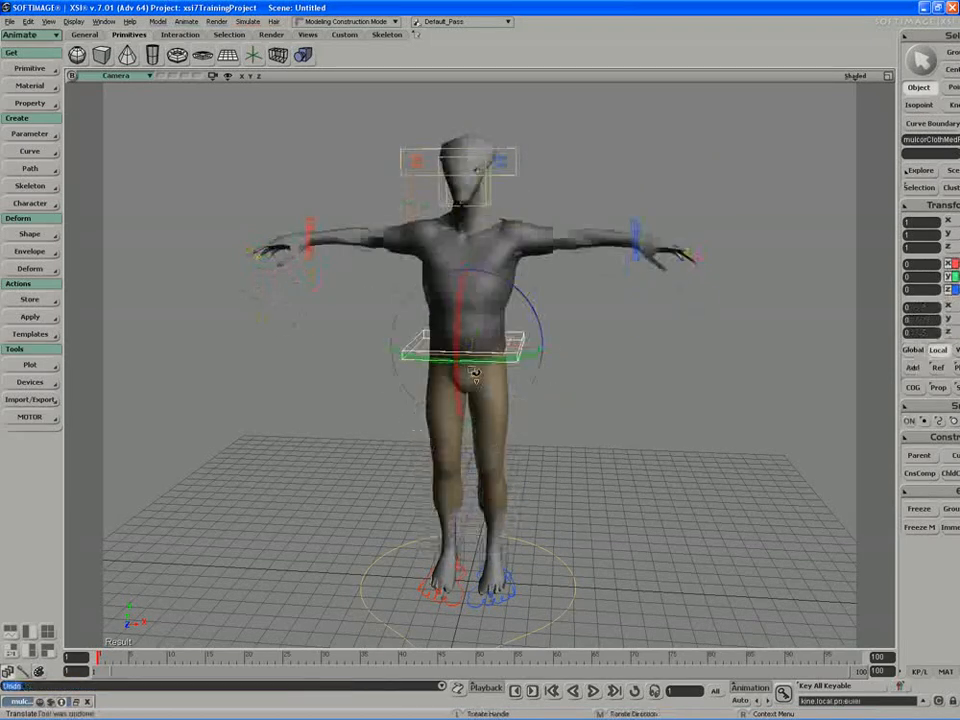
pyautogui.moveTo(456, 365)
pyautogui.mouseDown()
pyautogui.moveTo(518, 365)
pyautogui.moveTo(467, 361)
pyautogui.mouseUp()
pyautogui.hotkey('ctrl', 'z')
pyautogui.press('space')
pyautogui.moveTo(465, 360); pyautogui.dragTo(361, 348, button='right')
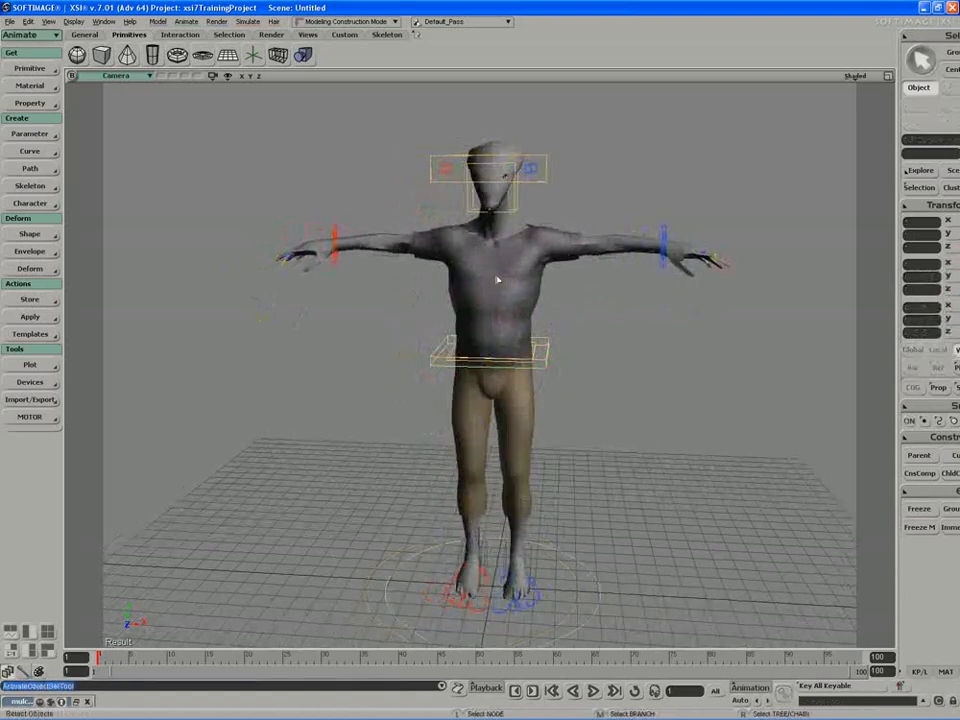
# Return to the four-view layout and reapply the restPose action to the rig model.
pyautogui.click(495, 281)
pyautogui.click(888, 77)
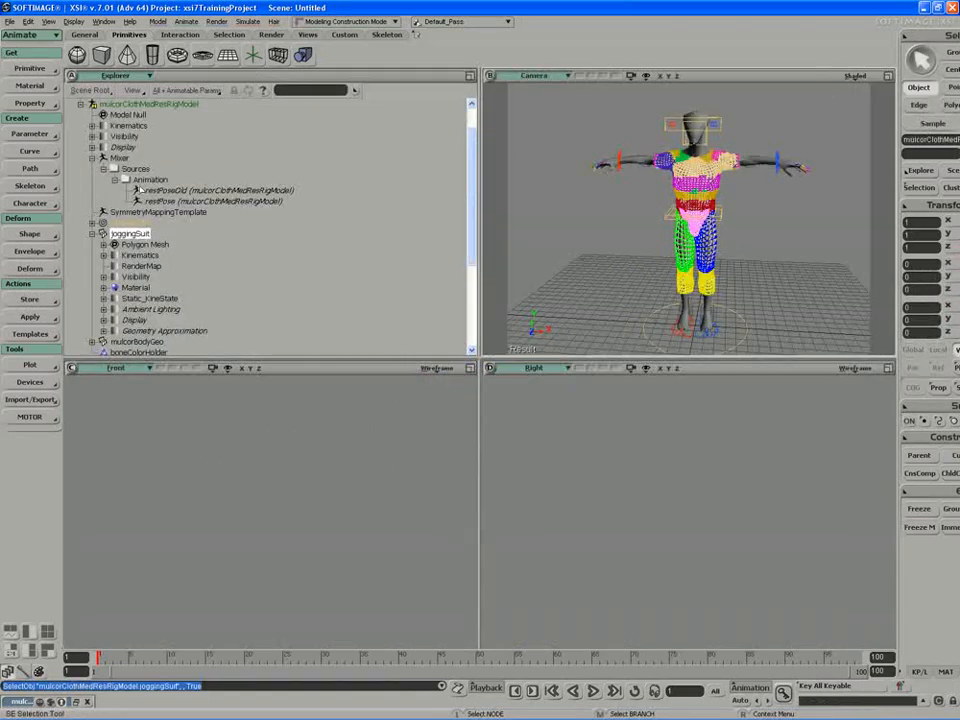
pyautogui.click(141, 200)
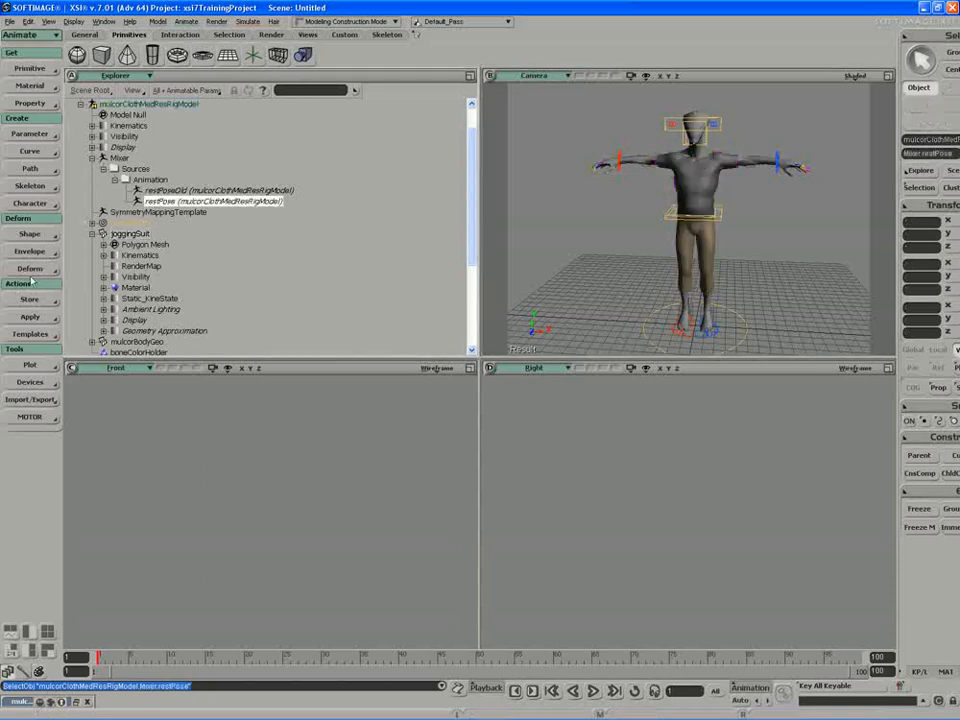
pyautogui.click(30, 316)
pyautogui.click(84, 319)
# Set the selectability of geoGroup so that its members cannot be selected.
pyautogui.scroll(-4, 283, 317)
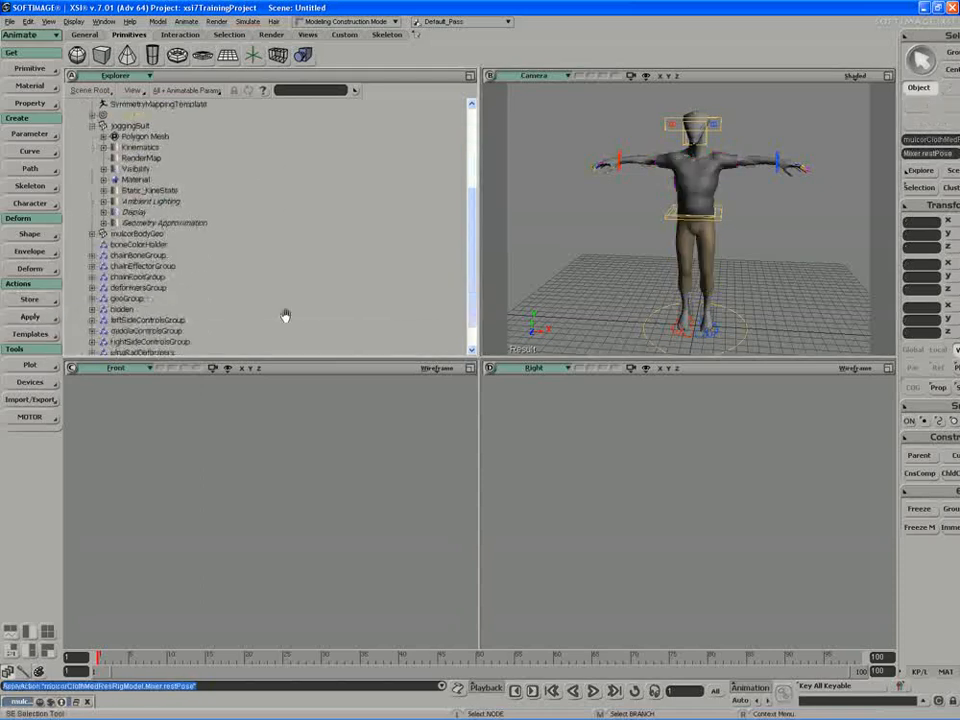
pyautogui.click(105, 278)
pyautogui.click(238, 172)
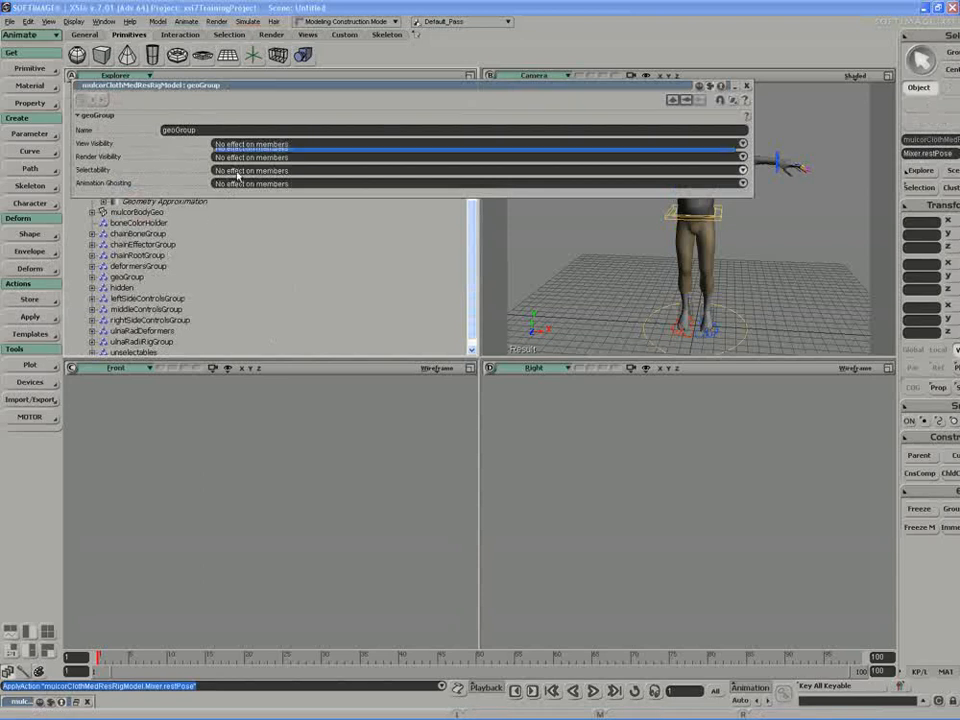
pyautogui.click(238, 156)
pyautogui.click(746, 88)
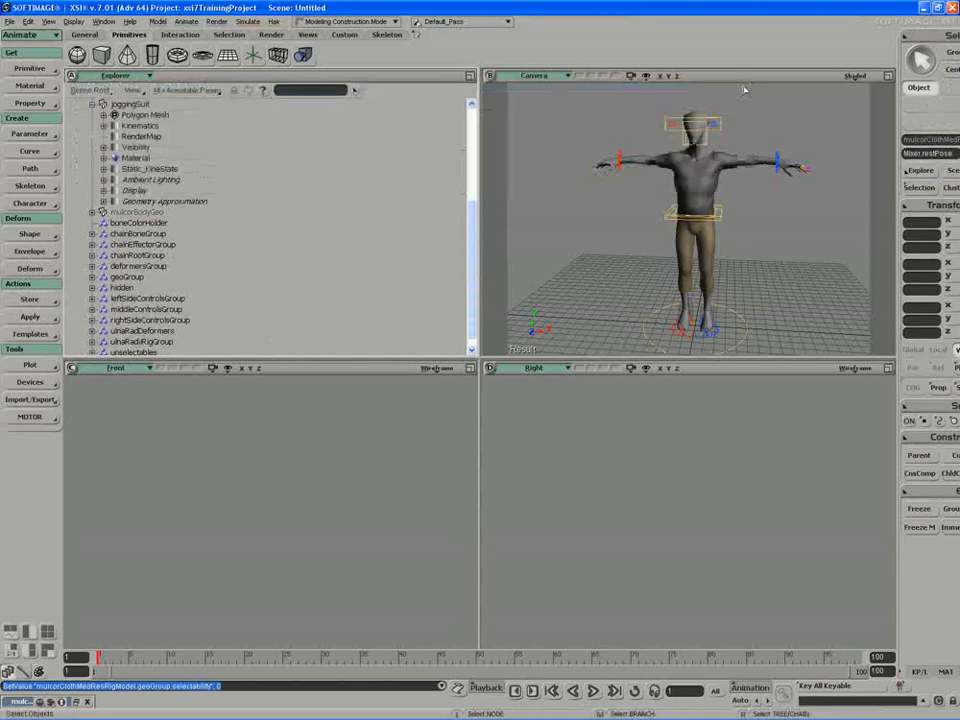
# Add the joggingSuit mesh to geoGroup and clear the selection.
pyautogui.click(621, 184)
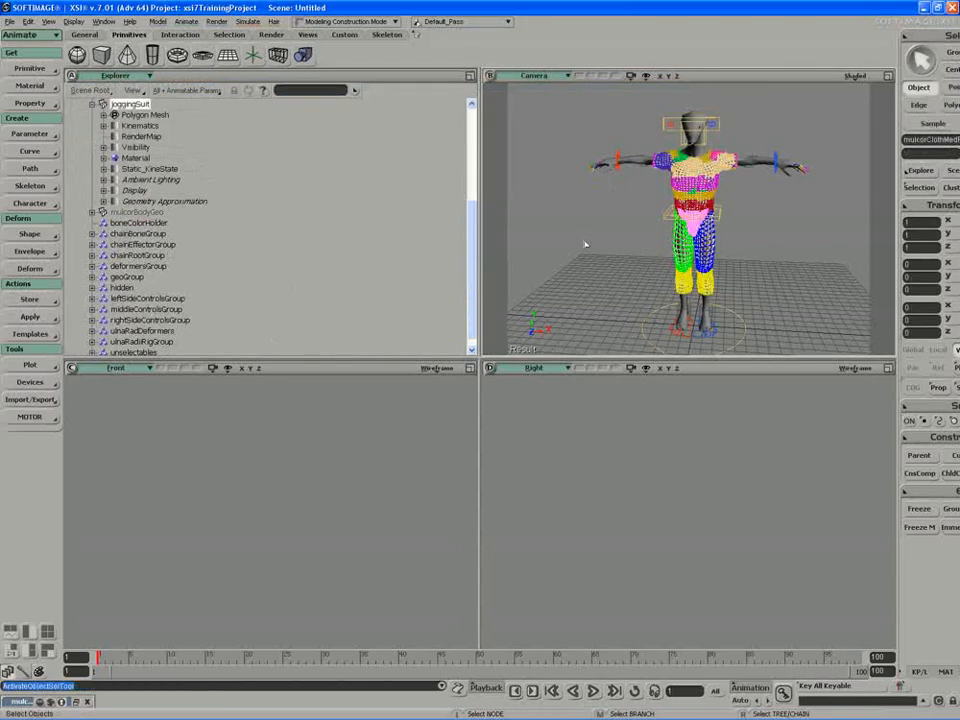
pyautogui.click(572, 279)
pyautogui.click(126, 277)
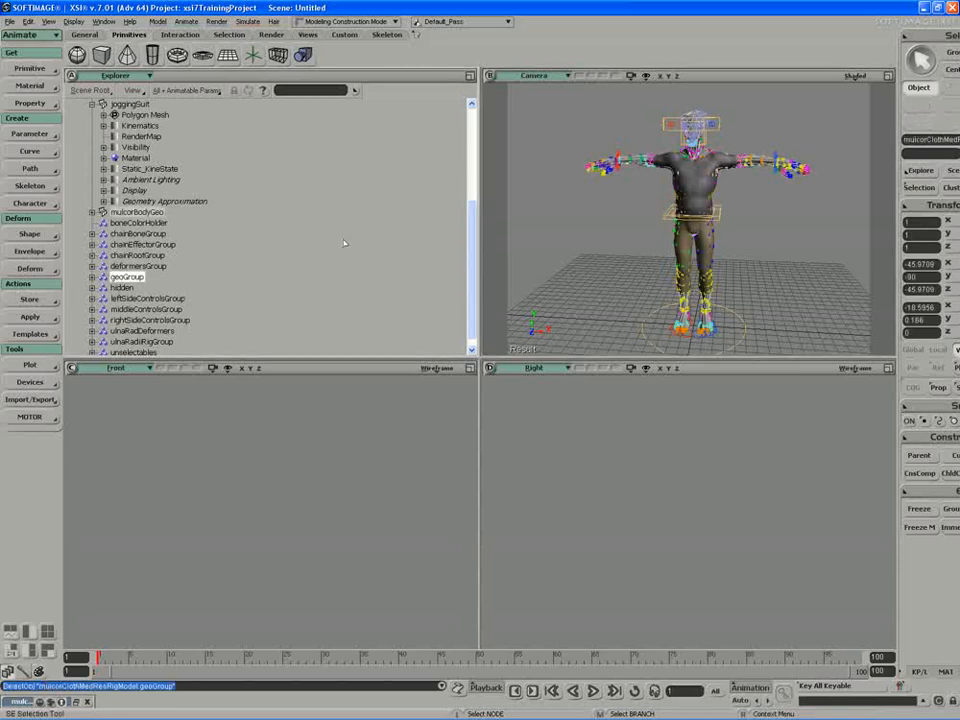
pyautogui.scroll(2, 343, 219)
pyautogui.click(130, 147)
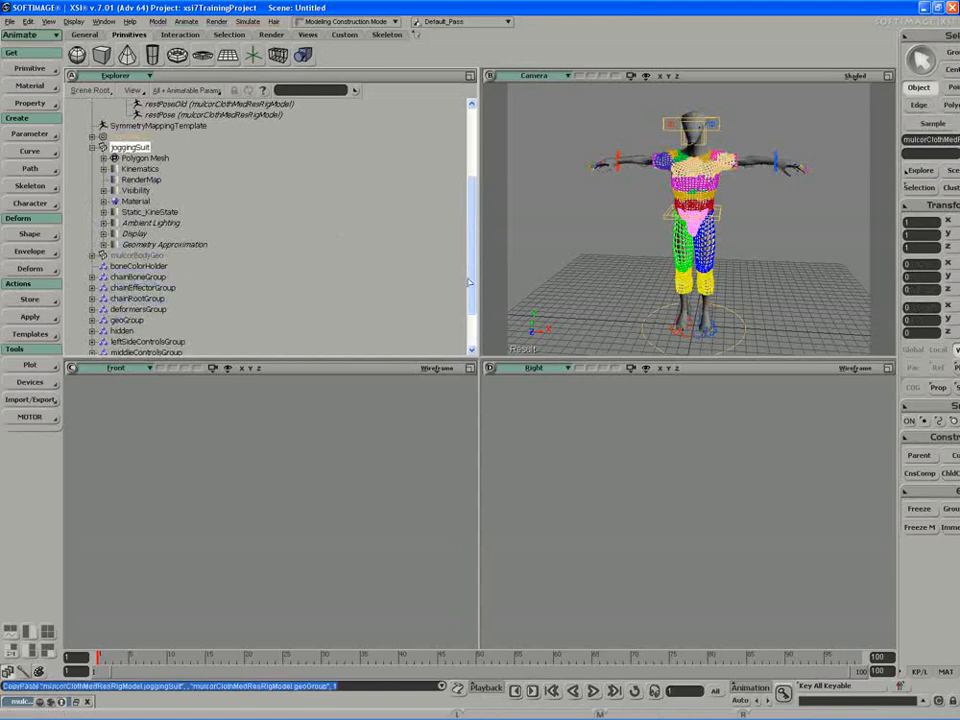
pyautogui.click(609, 279)
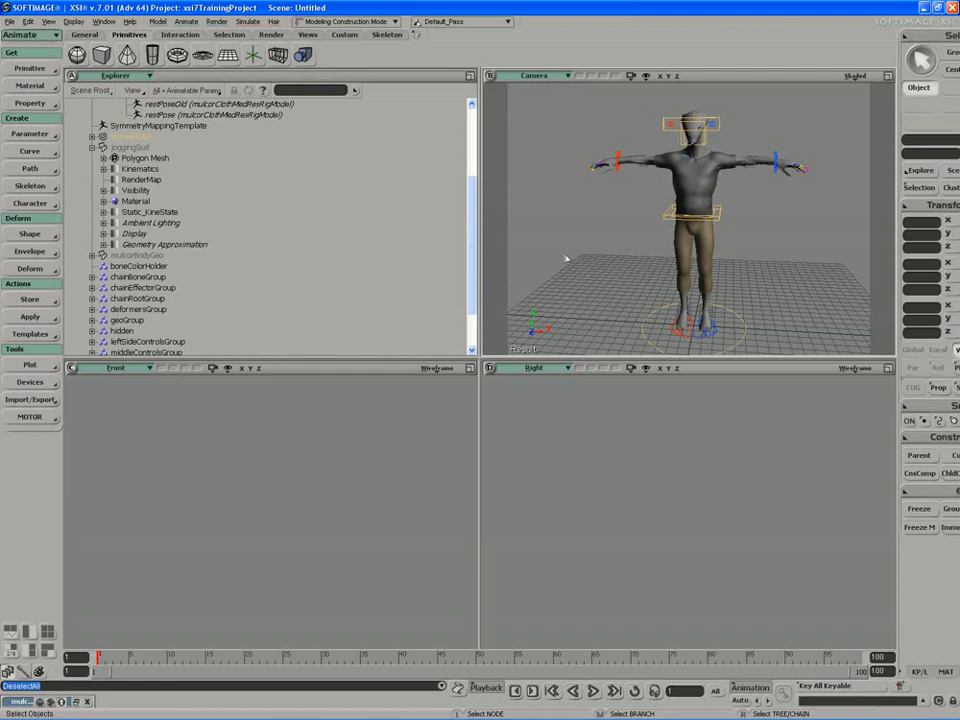
# Set the camera view to wireframe display and examine the rig's controls up close before restoring the four-view layout.
pyautogui.click(887, 76)
pyautogui.middleClick(855, 77)
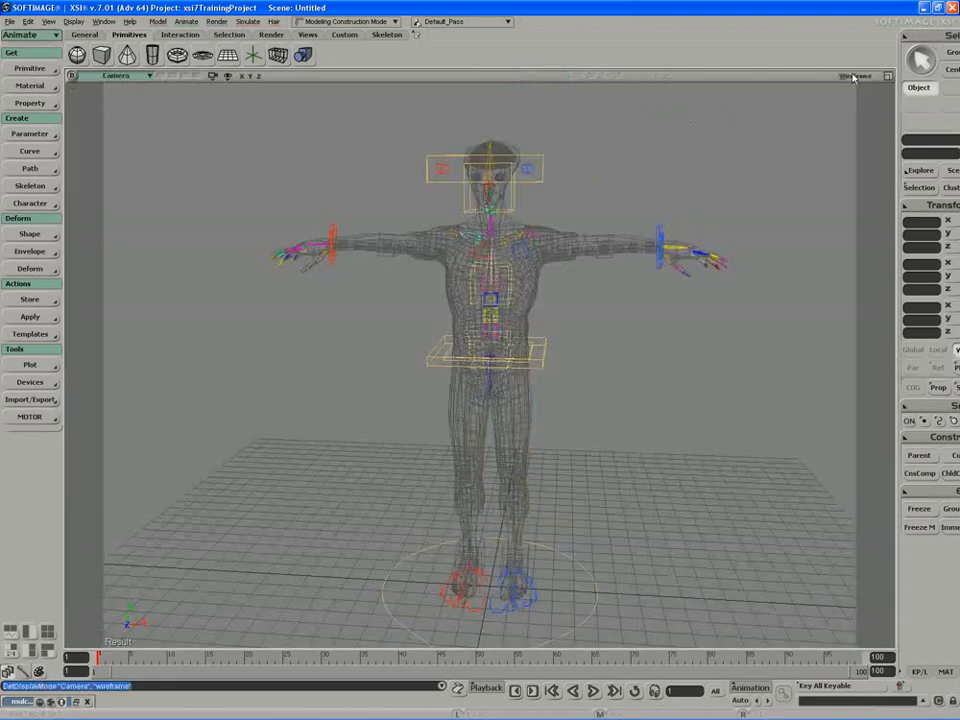
pyautogui.press('s')
pyautogui.moveTo(775, 115); pyautogui.dragTo(735, 160)
pyautogui.moveTo(735, 160); pyautogui.dragTo(688, 174, button='middle')
pyautogui.press('space')
pyautogui.click(688, 174)
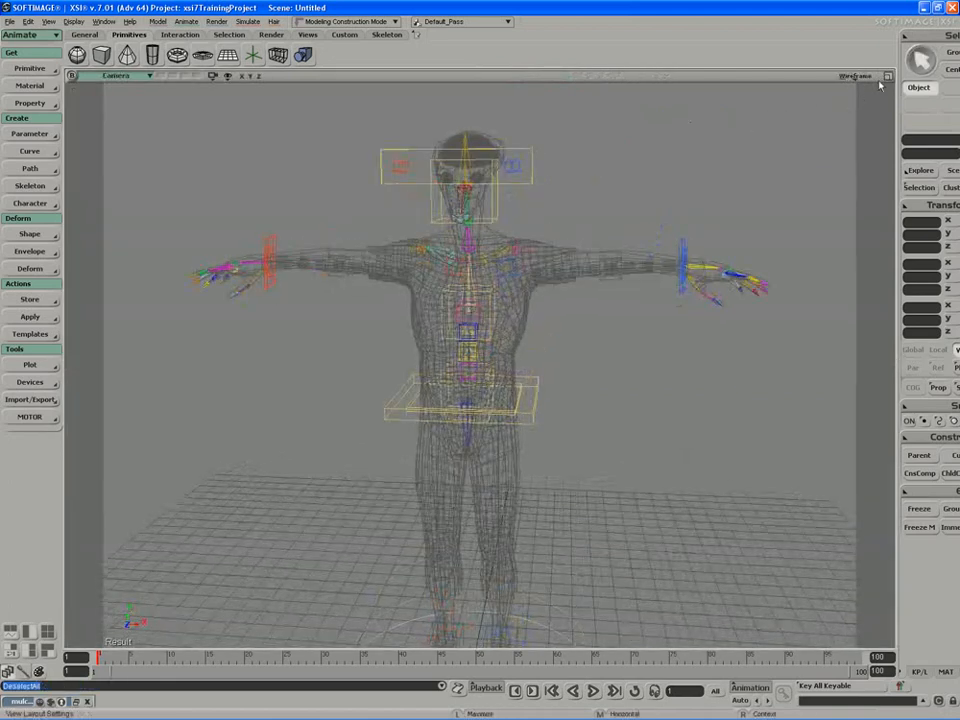
pyautogui.click(887, 76)
# Check which controls belong to leftSideControlsGroup by selecting it, and clear the selection.
pyautogui.scroll(-1, 246, 228)
pyautogui.scroll(-1, 246, 228)
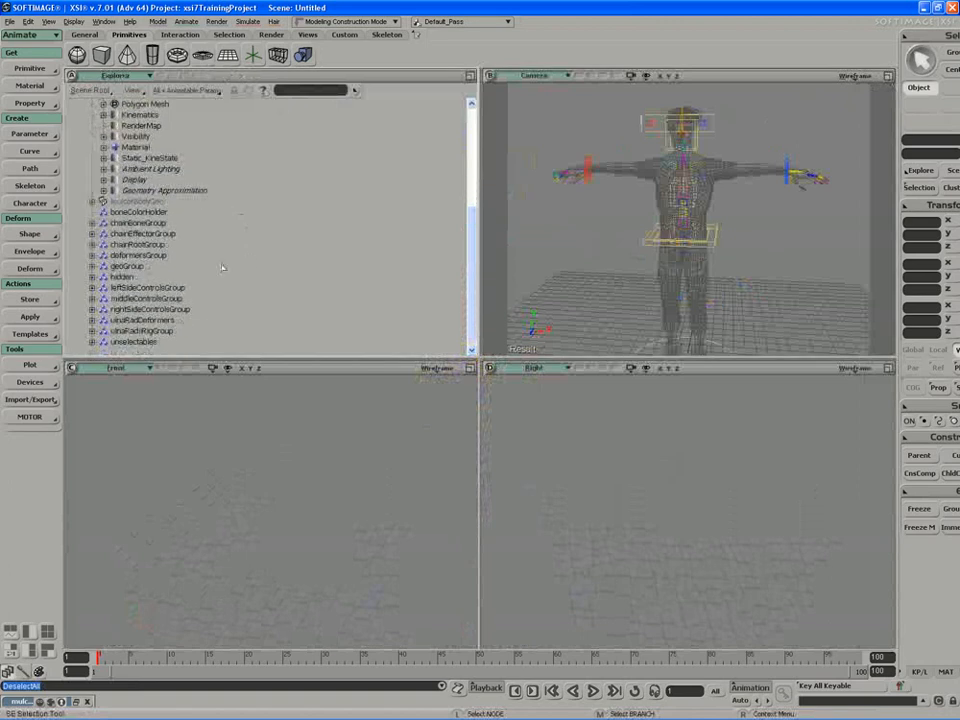
pyautogui.click(146, 287)
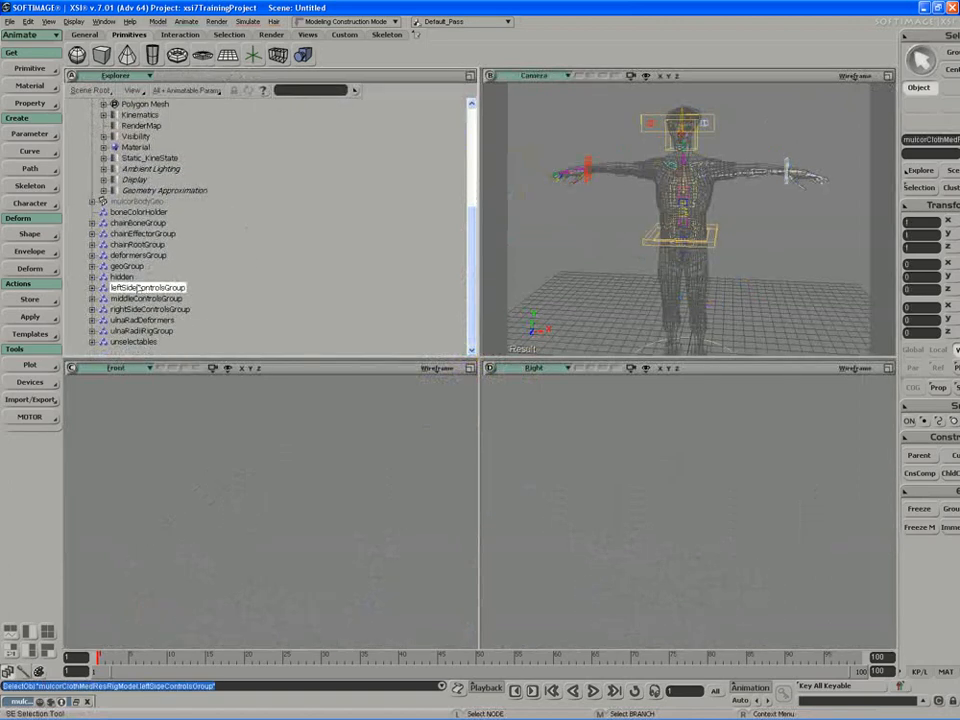
pyautogui.click(291, 255)
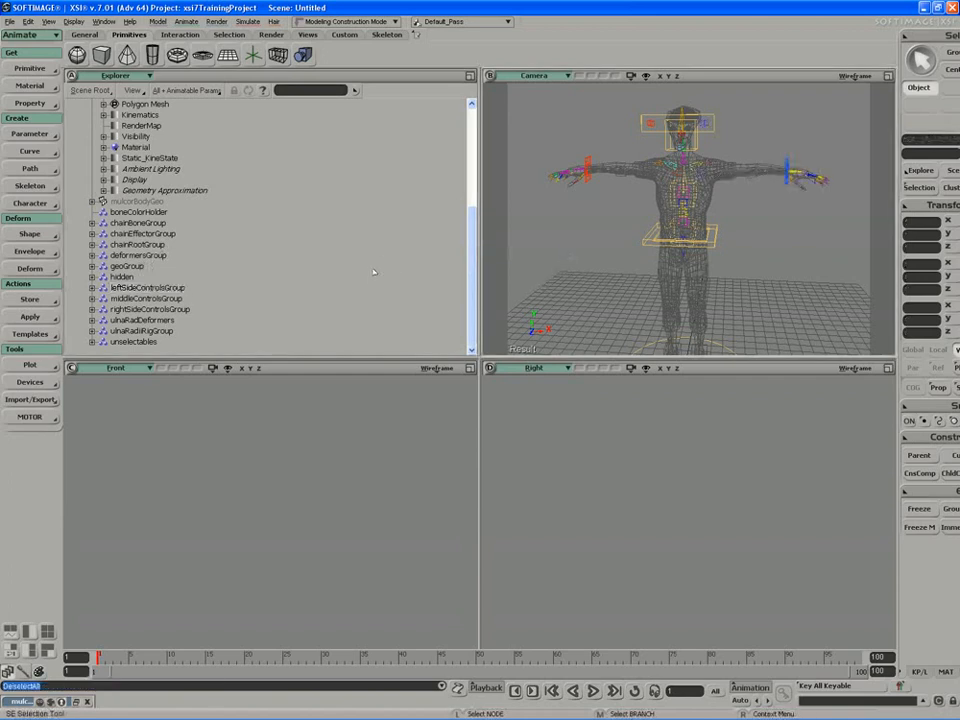
# Export the whole mulcorClothMedResRigModel under its own name to the project's Models folder, replacing the existing file.
pyautogui.scroll(6, 360, 200)
pyautogui.click(92, 266)
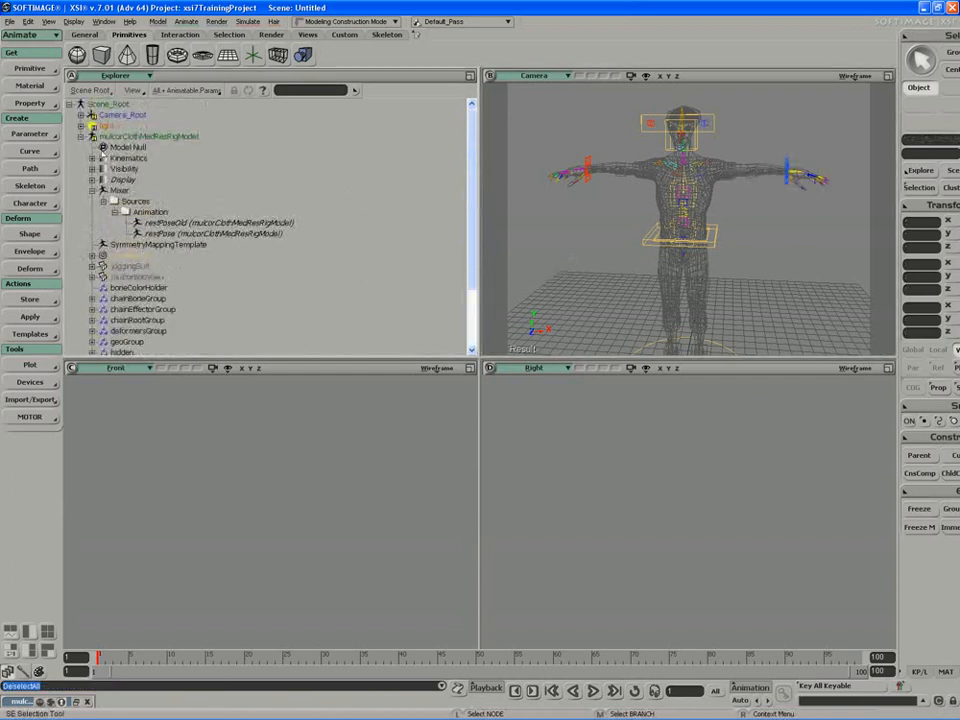
pyautogui.middleClick(121, 136)
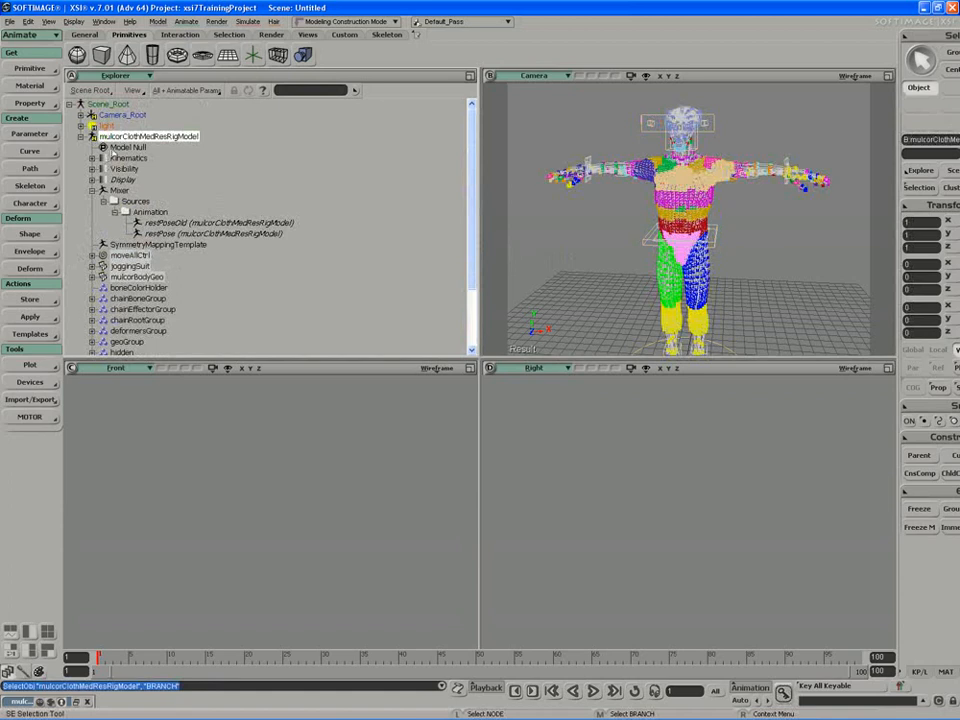
pyautogui.rightClick(130, 137)
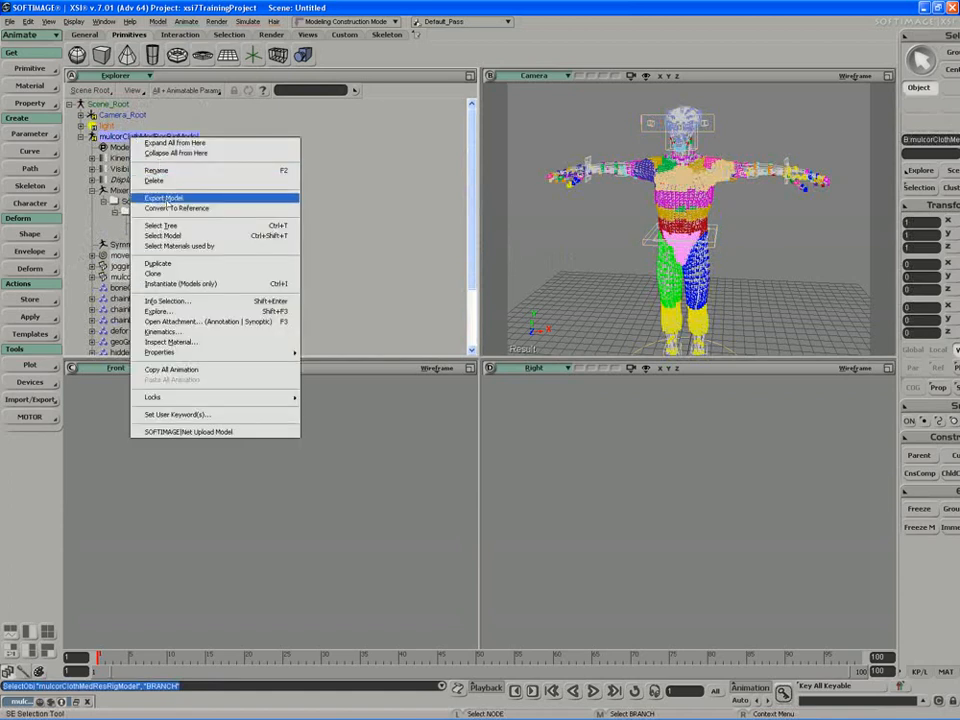
pyautogui.click(165, 198)
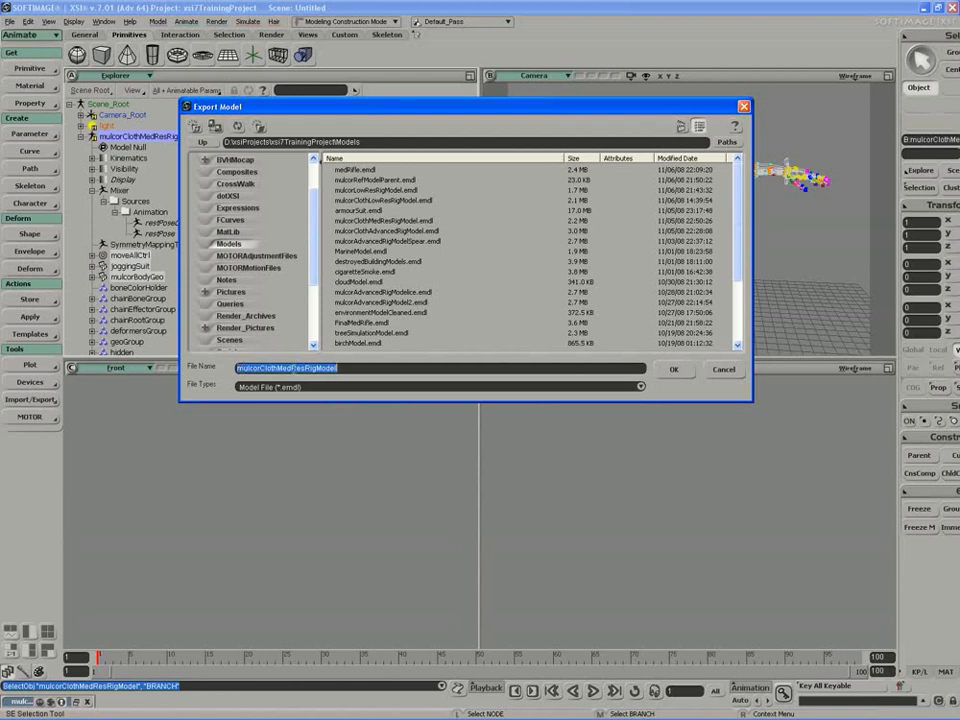
pyautogui.click(688, 375)
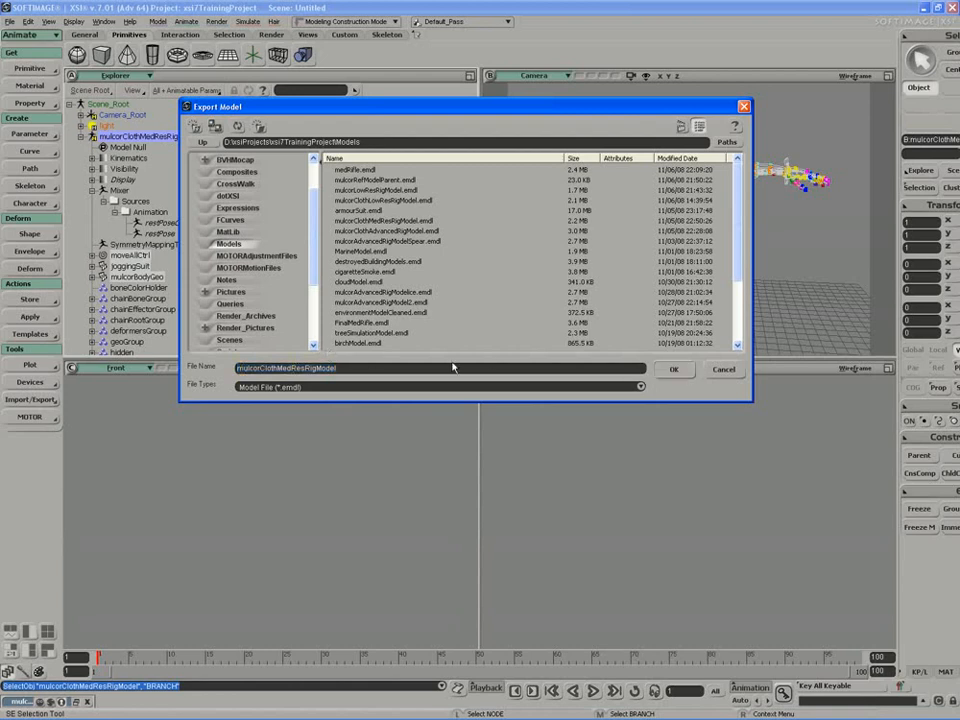
pyautogui.click(677, 369)
pyautogui.click(449, 272)
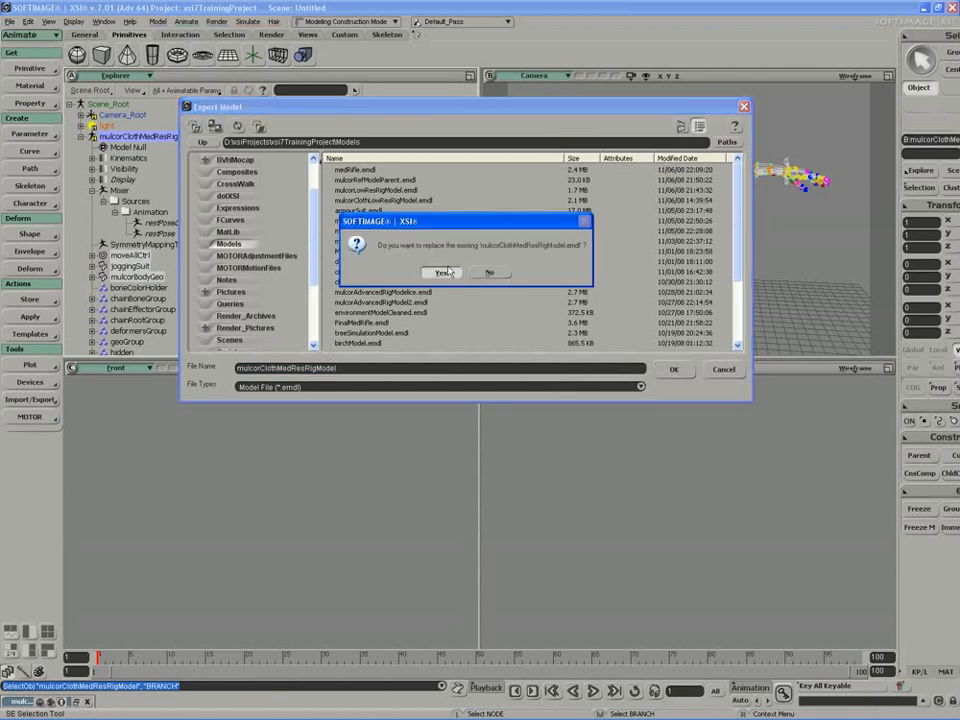
pyautogui.click(449, 272)
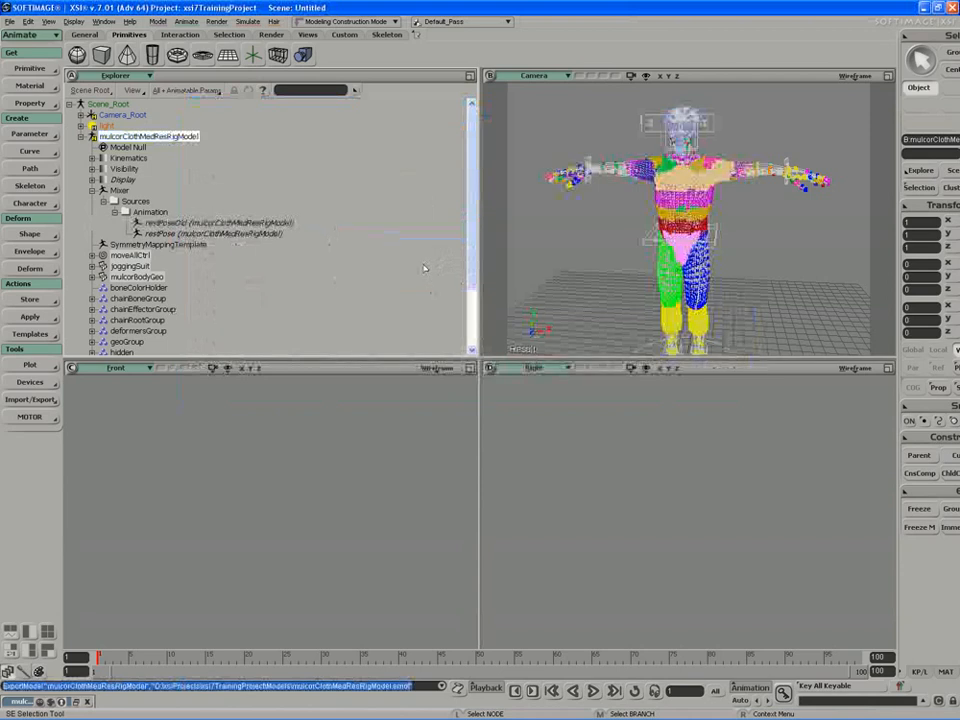
# Open the scene startRefModelsWipAnimateGunScene without saving the current scene.
pyautogui.hotkey('ctrl', 'o')
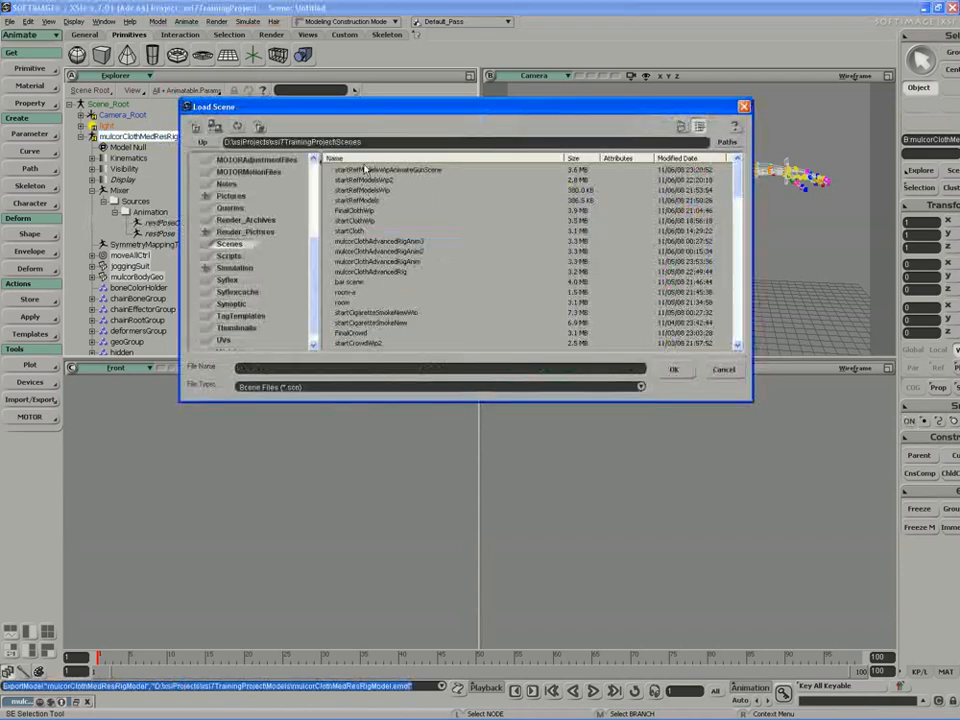
pyautogui.doubleClick(405, 171)
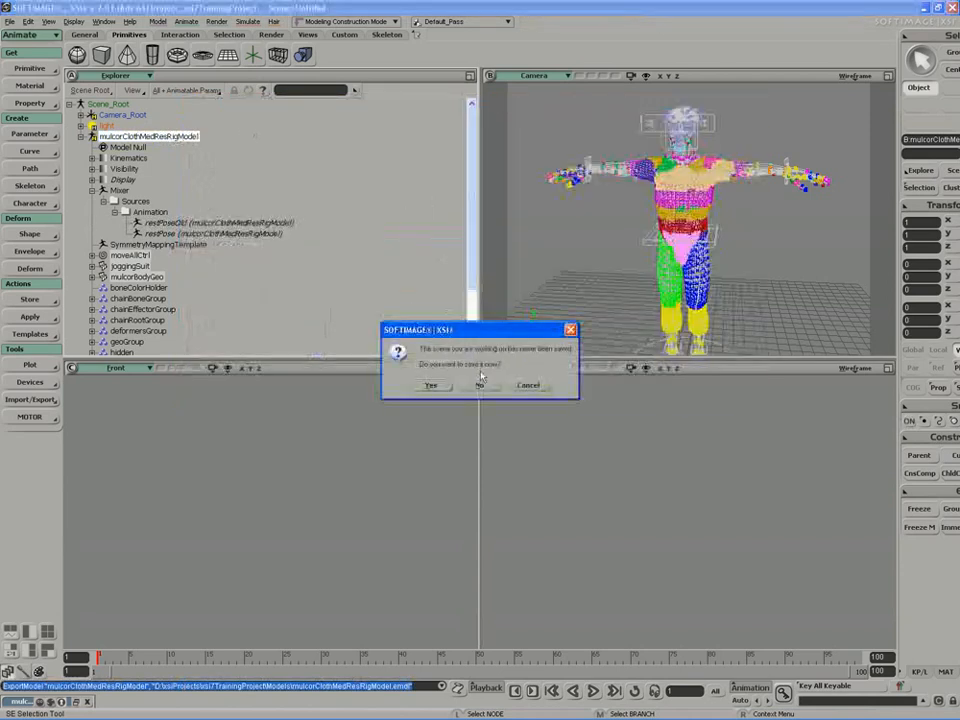
pyautogui.click(481, 386)
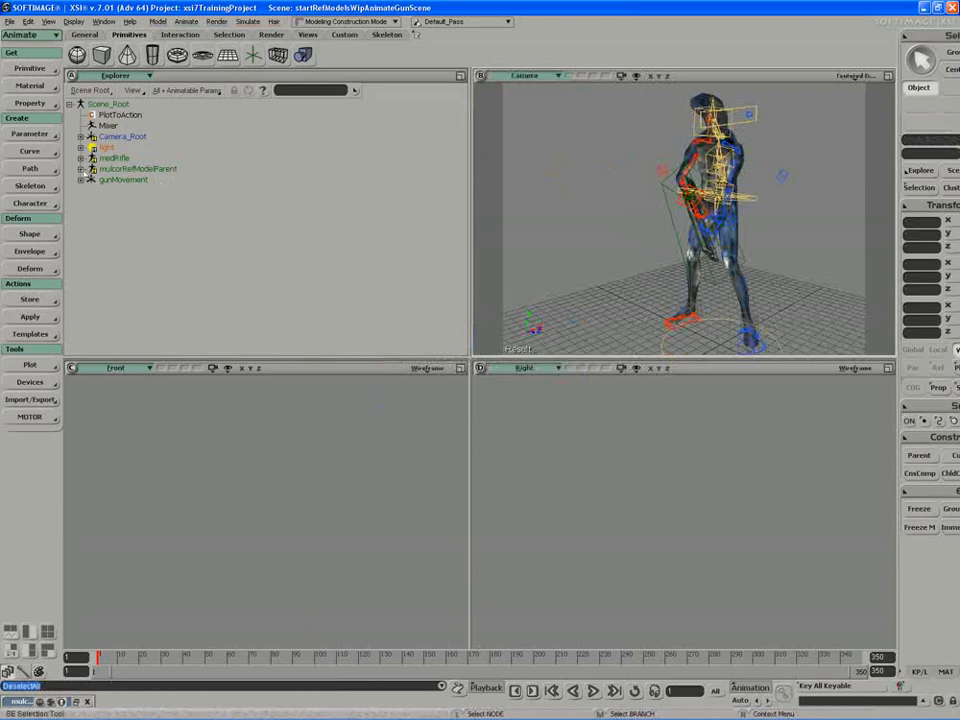
# Switch mulcorRefModel under mulcorRefModelParent to resolution 3, which points to mulcorClothMedResRigModel.emdl.
pyautogui.click(81, 169)
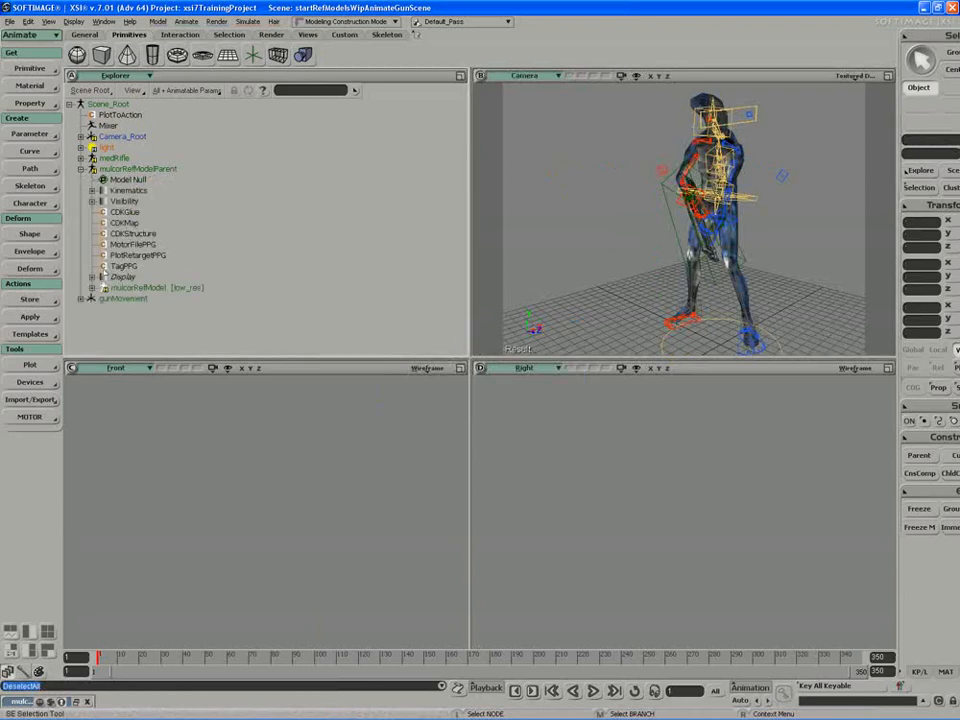
pyautogui.click(104, 287)
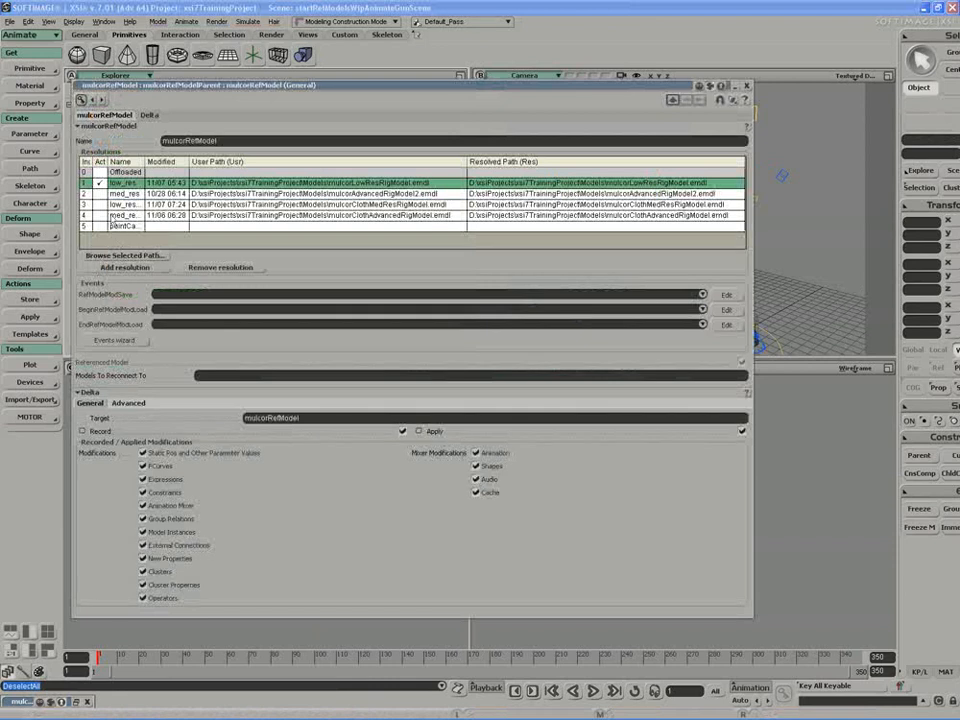
pyautogui.click(101, 205)
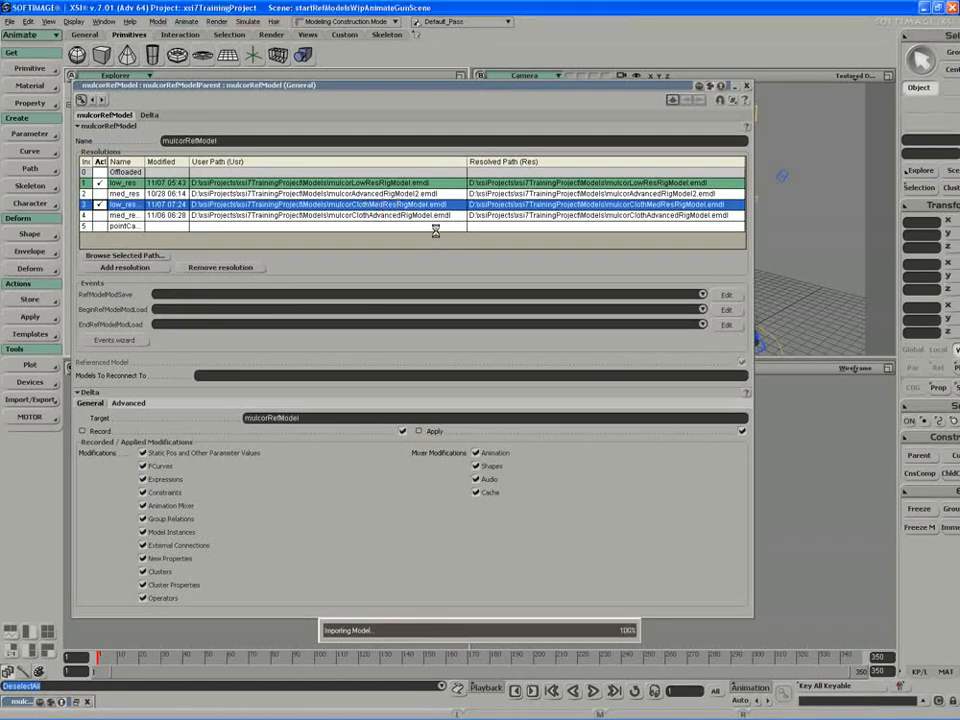
pyautogui.click(750, 87)
# Maximize the camera view and scrub through the rifle animation to check the suit's deformation, ending back at frame 1.
pyautogui.click(887, 76)
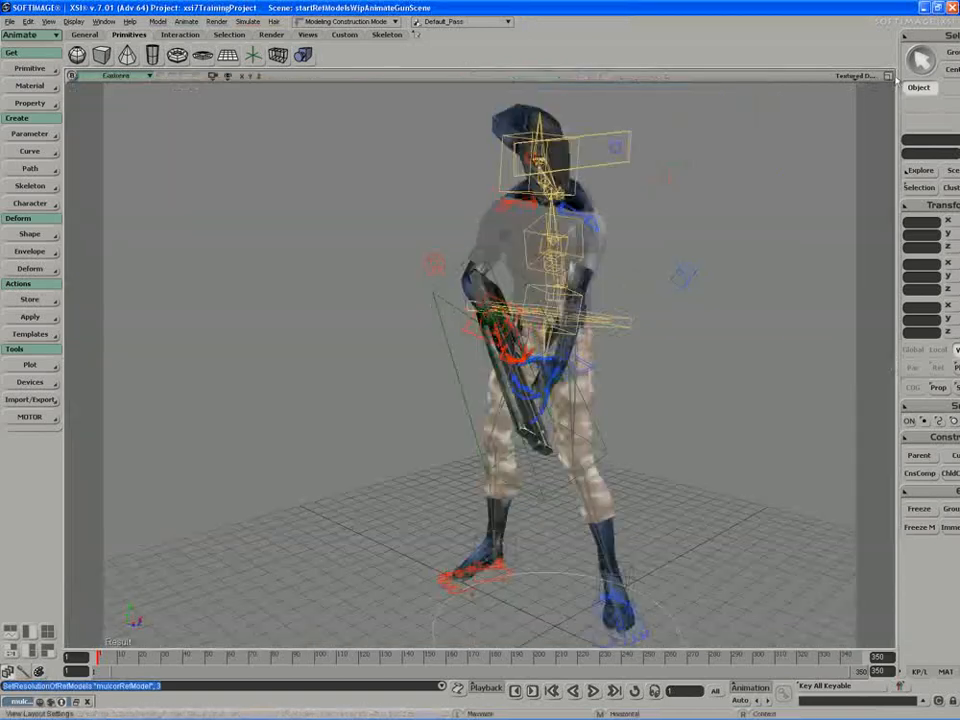
pyautogui.press('s')
pyautogui.moveTo(862, 136); pyautogui.dragTo(778, 133, button='right')
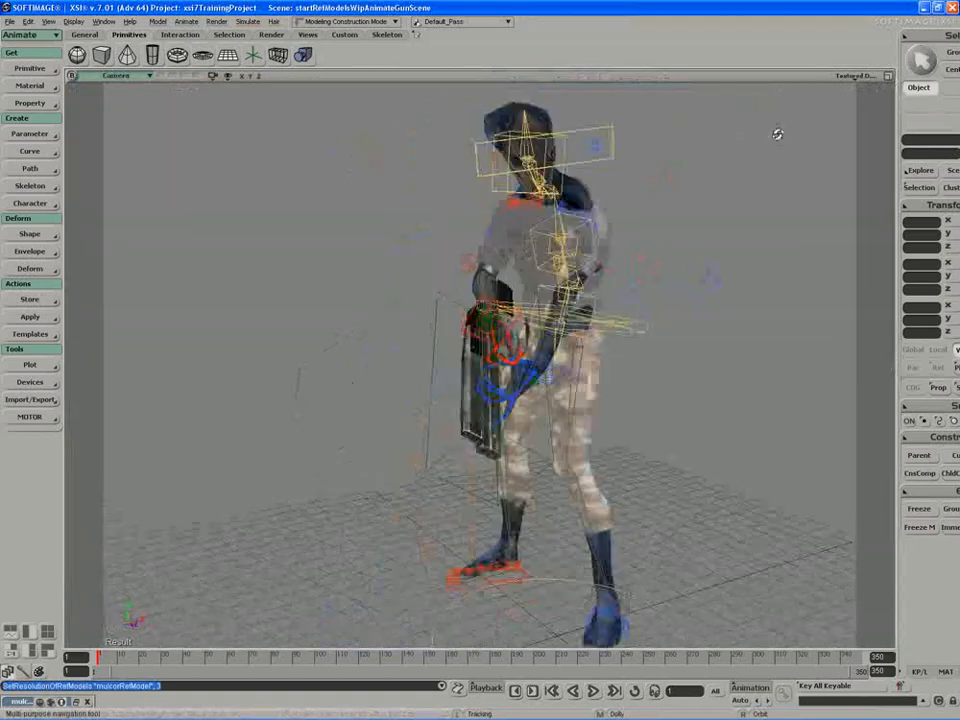
pyautogui.press('space')
pyautogui.click(313, 335)
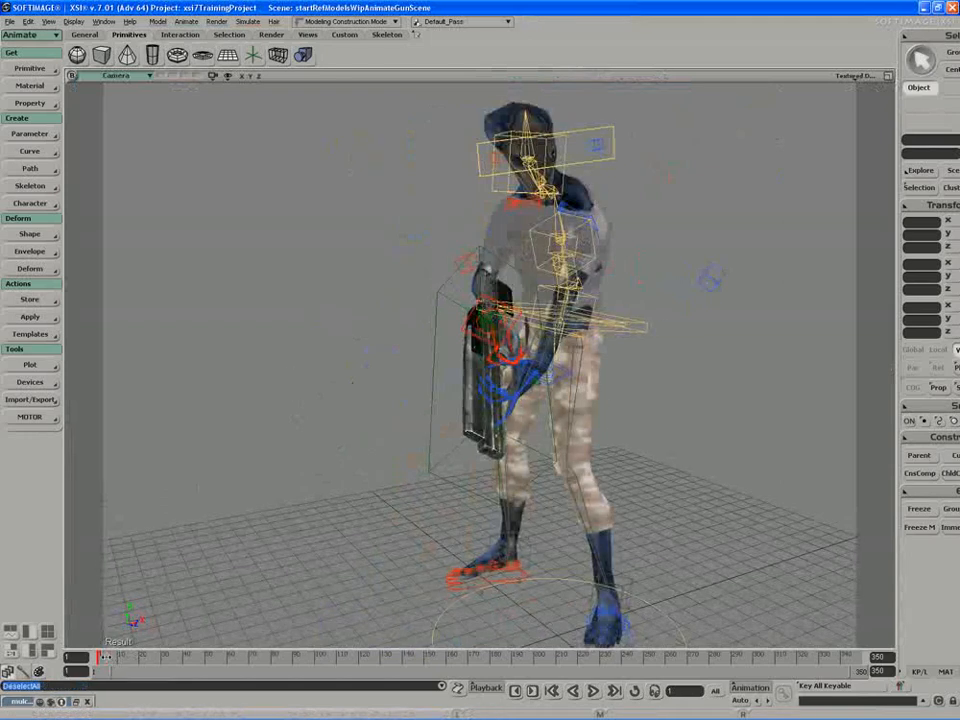
pyautogui.moveTo(106, 657); pyautogui.dragTo(389, 657)
pyautogui.press('s')
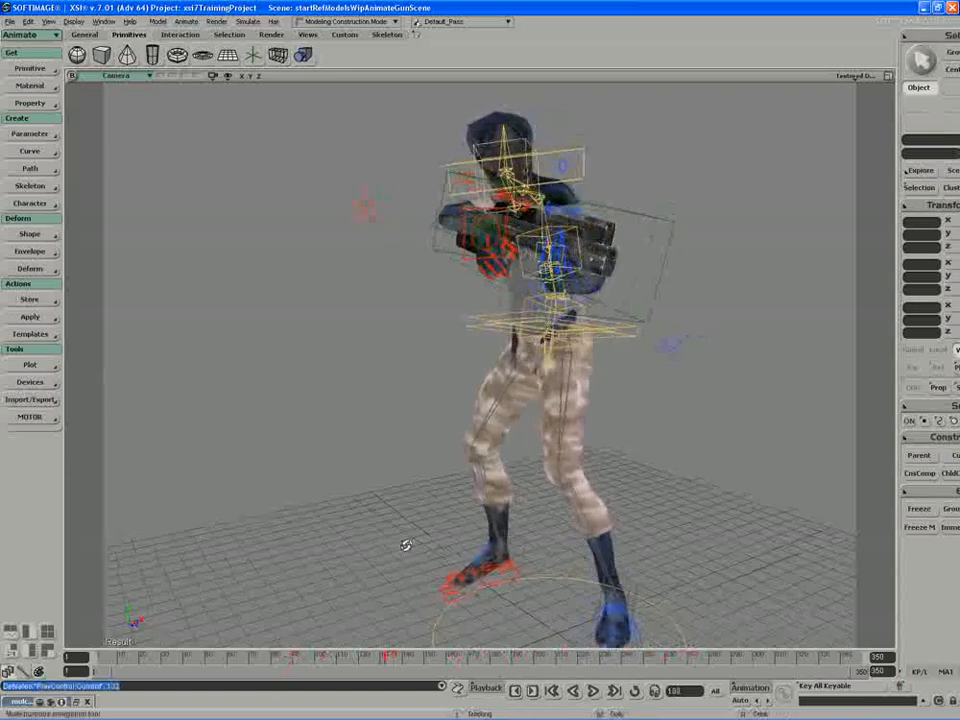
pyautogui.moveTo(406, 545); pyautogui.dragTo(492, 396, button='right')
pyautogui.press('space')
pyautogui.moveTo(543, 315); pyautogui.dragTo(435, 369, button='right')
pyautogui.moveTo(272, 658); pyautogui.dragTo(27, 618)
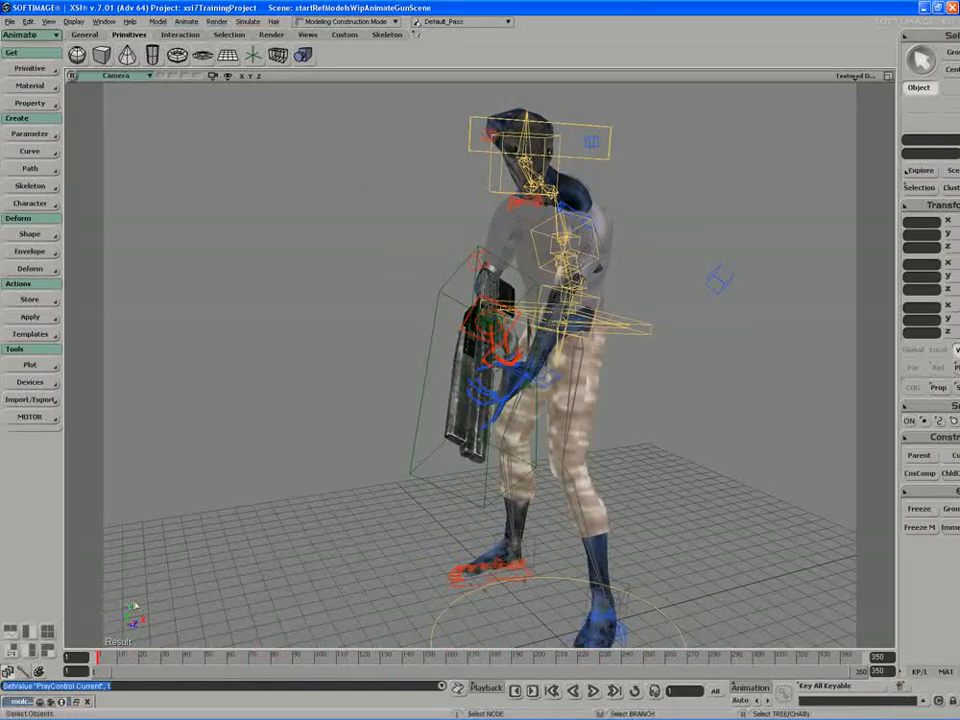
# Examine the suited character from farther away and from another angle, keeping the animation at frame 1.
pyautogui.press('s')
pyautogui.moveTo(320, 535); pyautogui.dragTo(260, 544, button='middle')
pyautogui.moveTo(260, 544)
pyautogui.mouseDown(button='right')
pyautogui.moveTo(335, 538)
pyautogui.moveTo(249, 536)
pyautogui.mouseUp(button='right')
pyautogui.moveTo(249, 536); pyautogui.dragTo(185, 554, button='middle')
pyautogui.moveTo(185, 554); pyautogui.dragTo(208, 544, button='right')
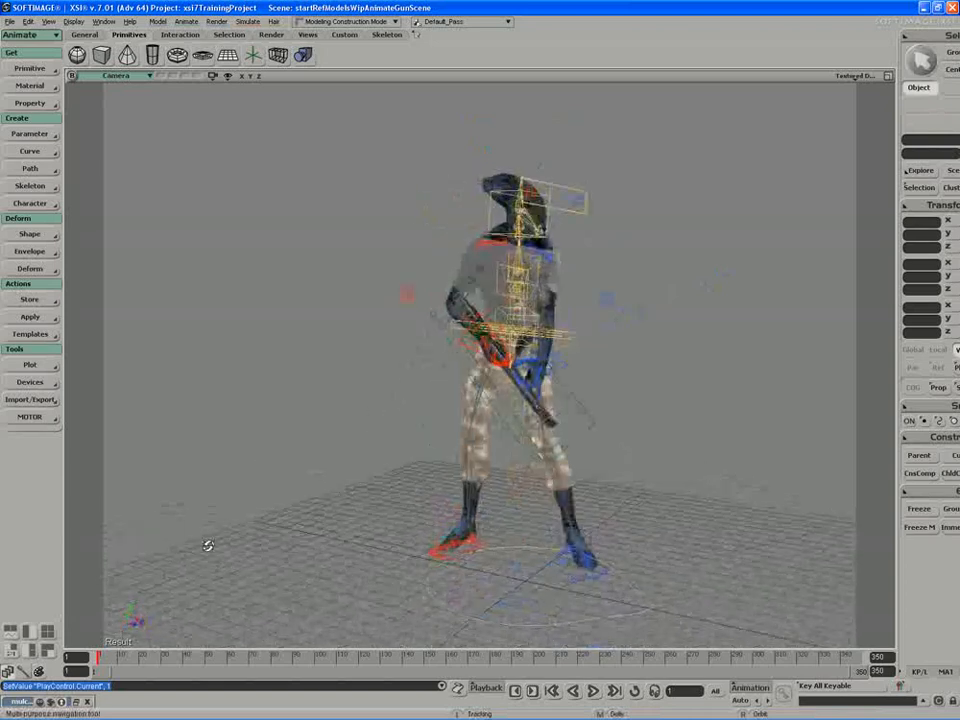
pyautogui.moveTo(121, 662); pyautogui.dragTo(79, 657)
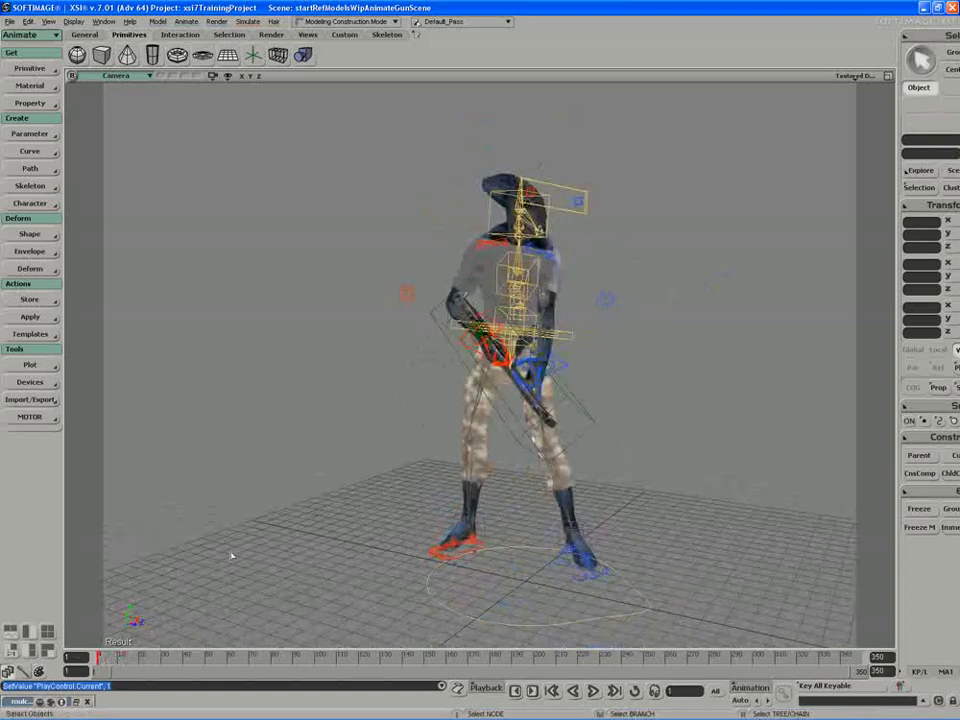